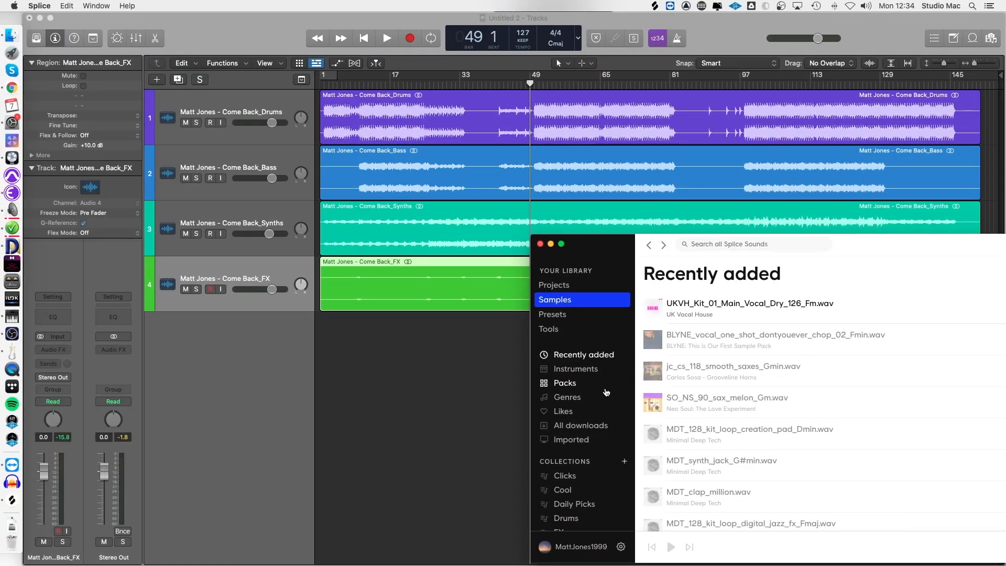
Step: Import UKVH_Kit_01_Main_Vocal_Dry_126_Fm.wav from Splice onto a new Logic Pro track at bar 1 and colour the track magenta
drag(771, 306, 318, 352)
right_click(149, 337)
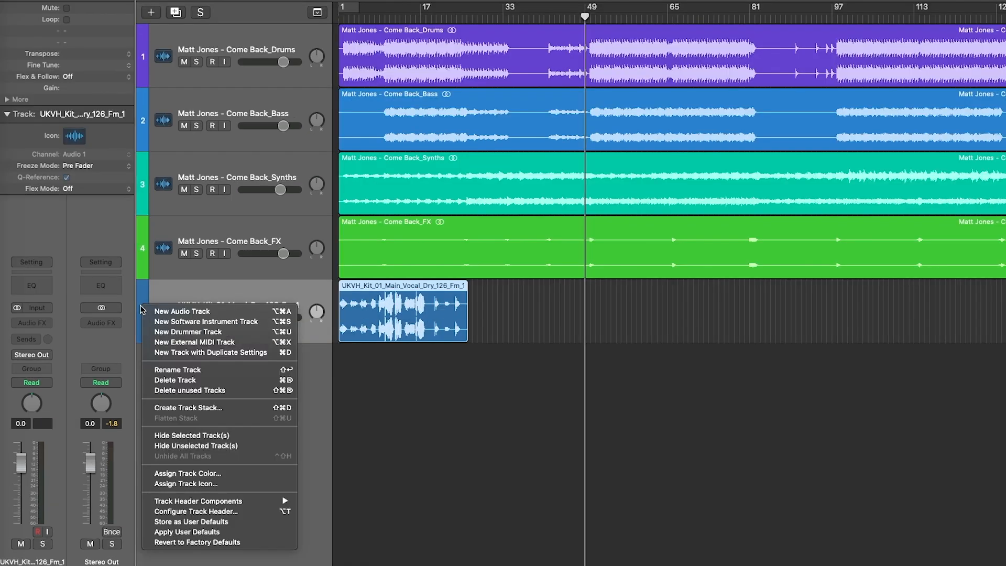
click(189, 474)
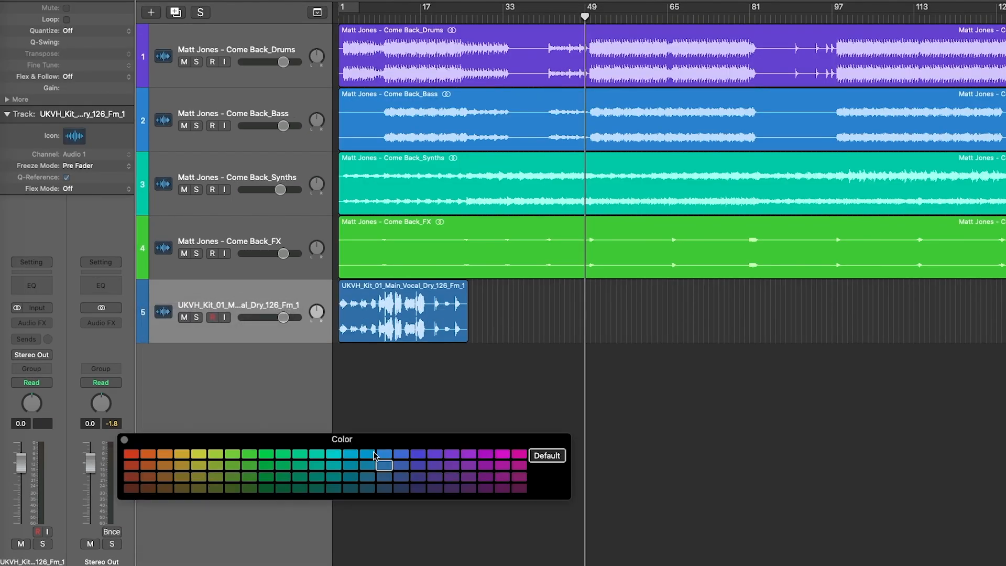
click(518, 454)
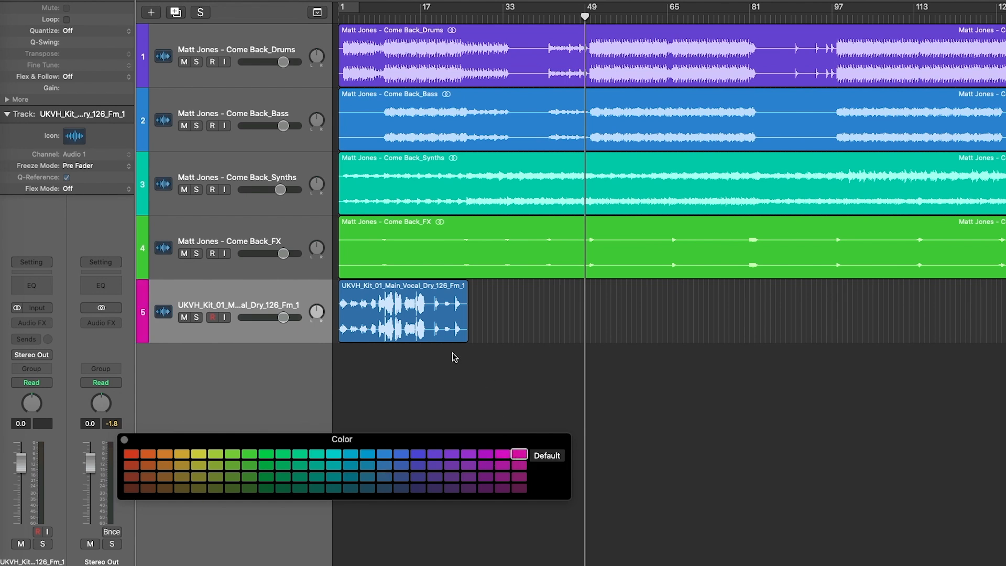
Step: Rename the imported vocal track as Lead Vox and solo it
click(221, 304)
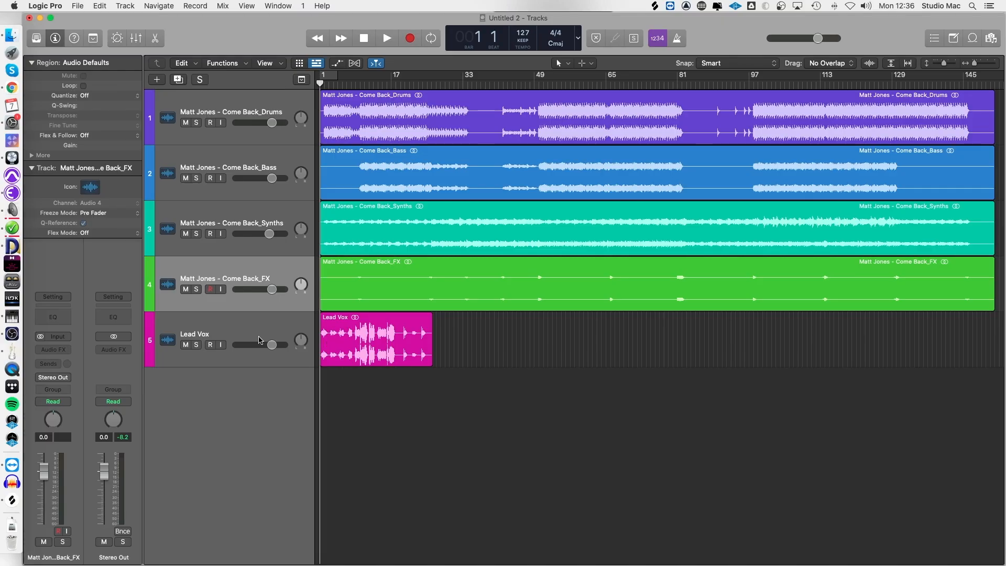
click(197, 345)
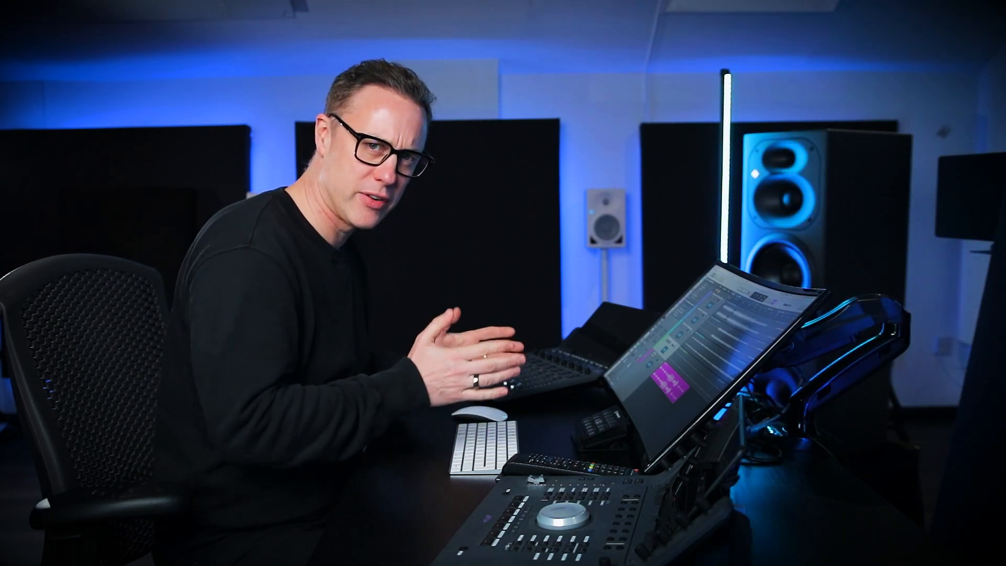
click(293, 409)
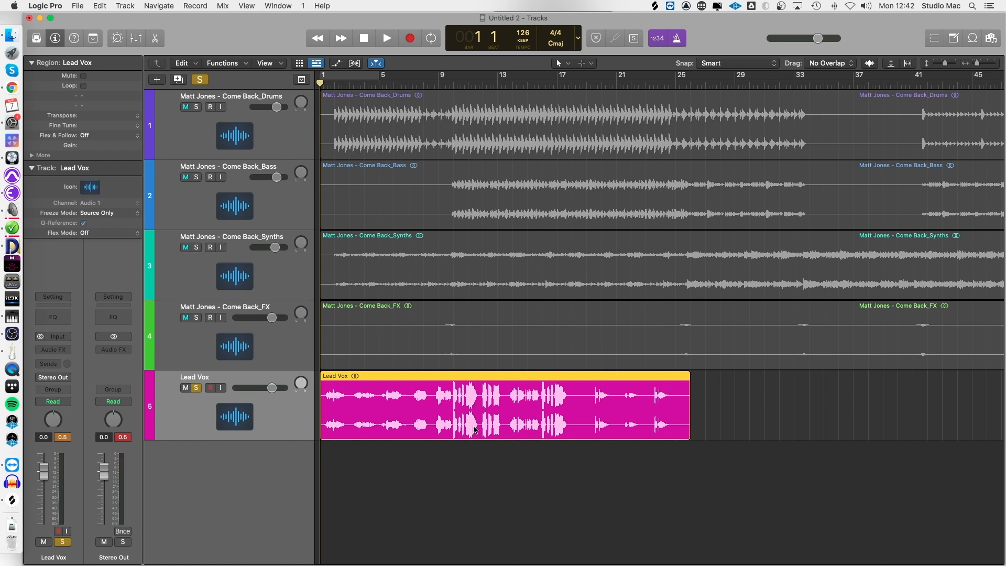
Step: Enable Flex on the Lead Vox track and set its flex mode to Polyphonic
drag(318, 82, 680, 69)
key(space)
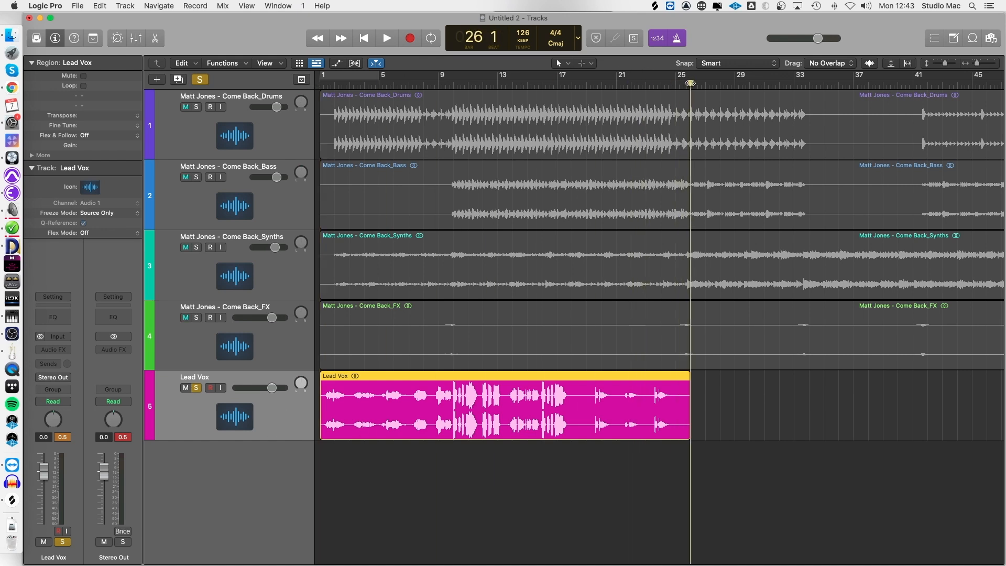
click(355, 64)
click(238, 404)
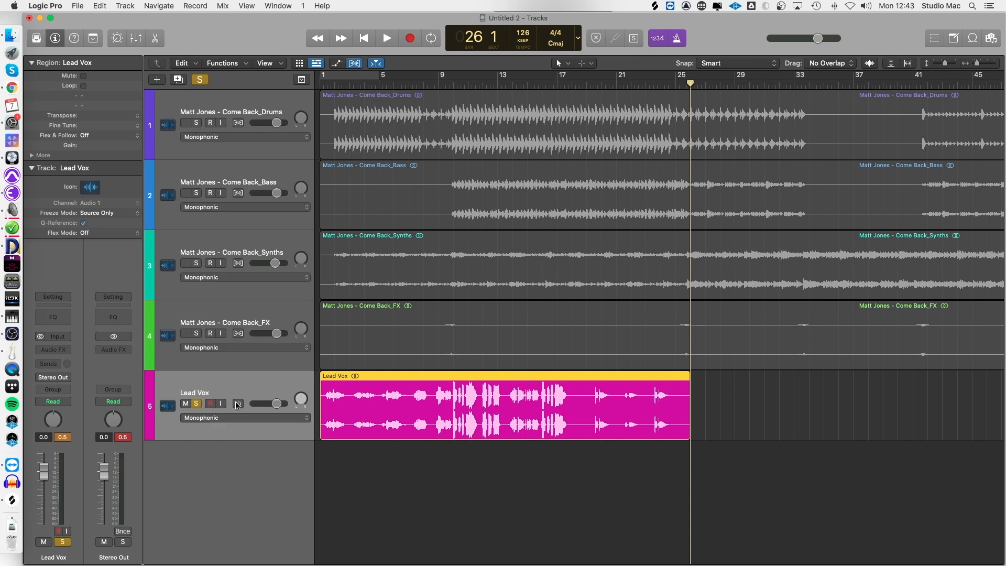
click(224, 421)
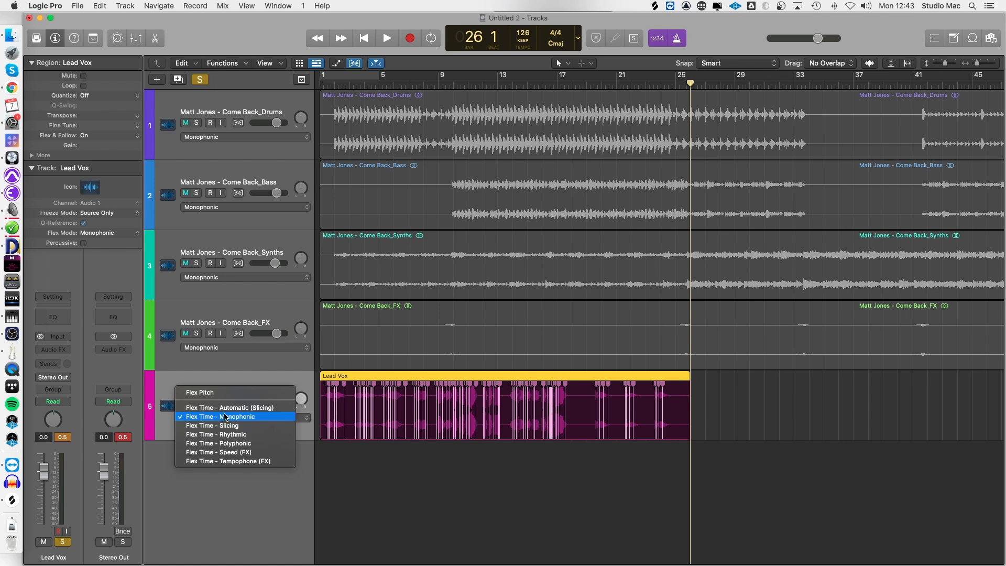
click(237, 449)
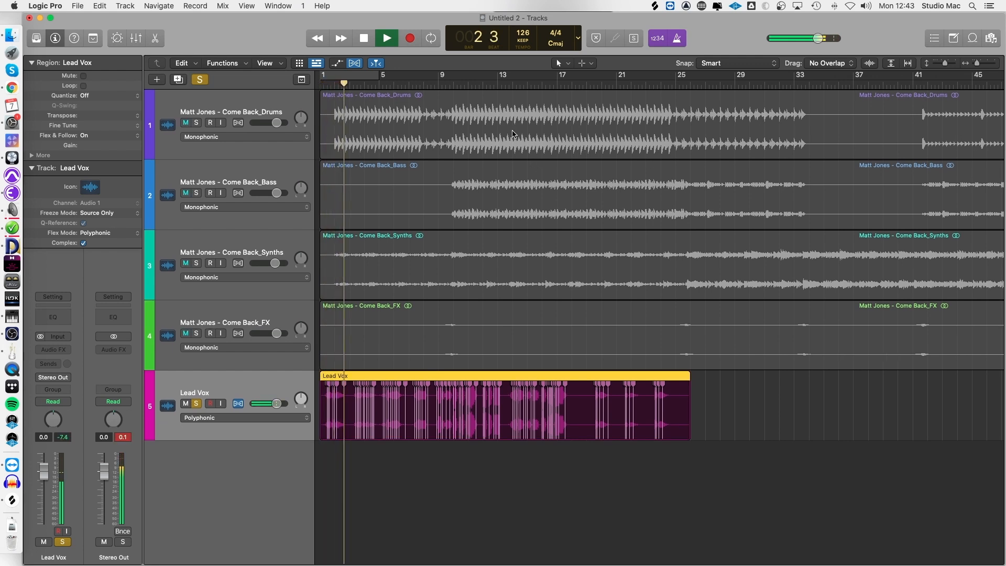
Step: Try the soloed vocal from bar 1 with the project tempo set to 200
key(space)
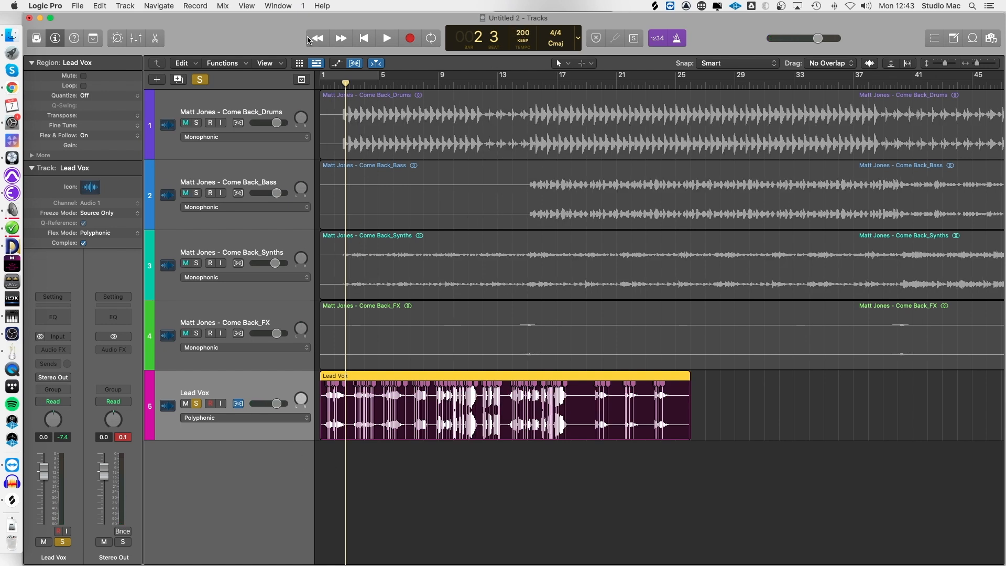
drag(346, 87, 322, 84)
key(space)
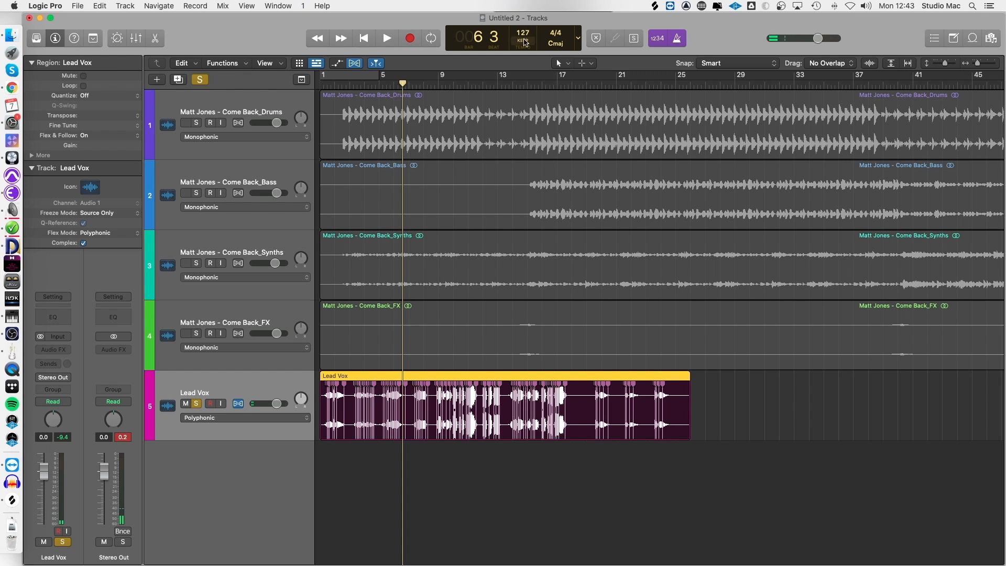
Step: Set the project tempo to 127 and play the soloed vocal from the start
key(Return)
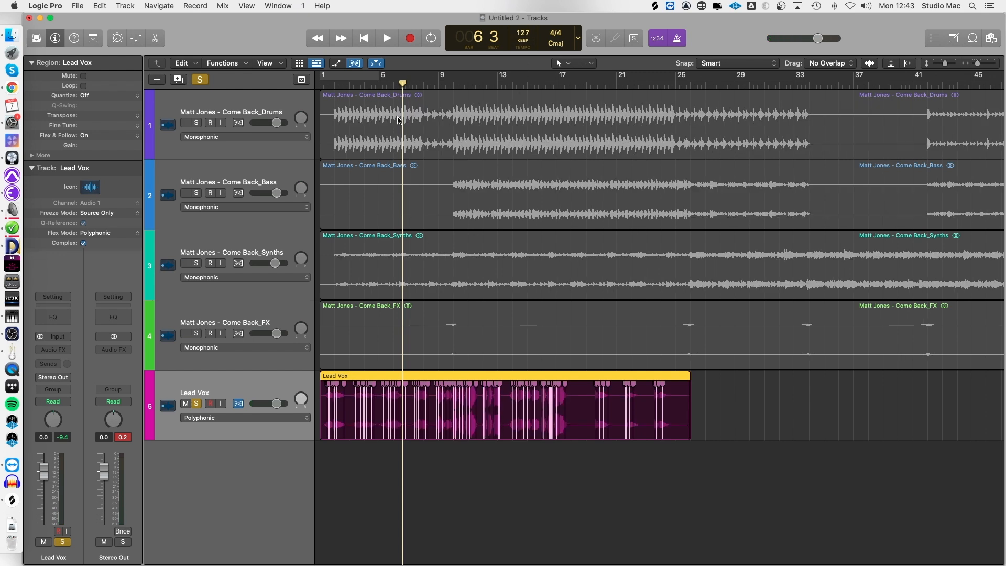
drag(403, 82, 324, 83)
key(space)
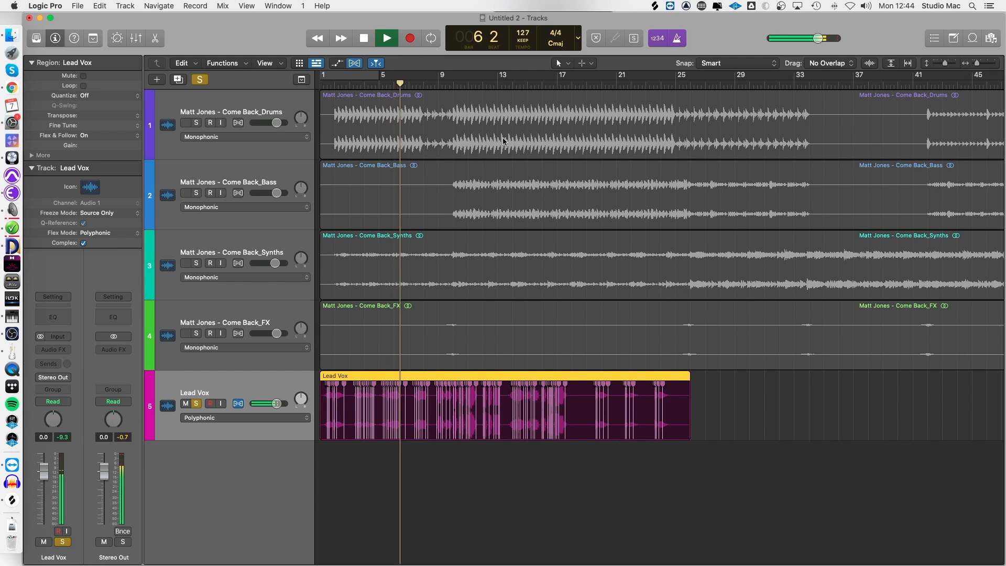
key(space)
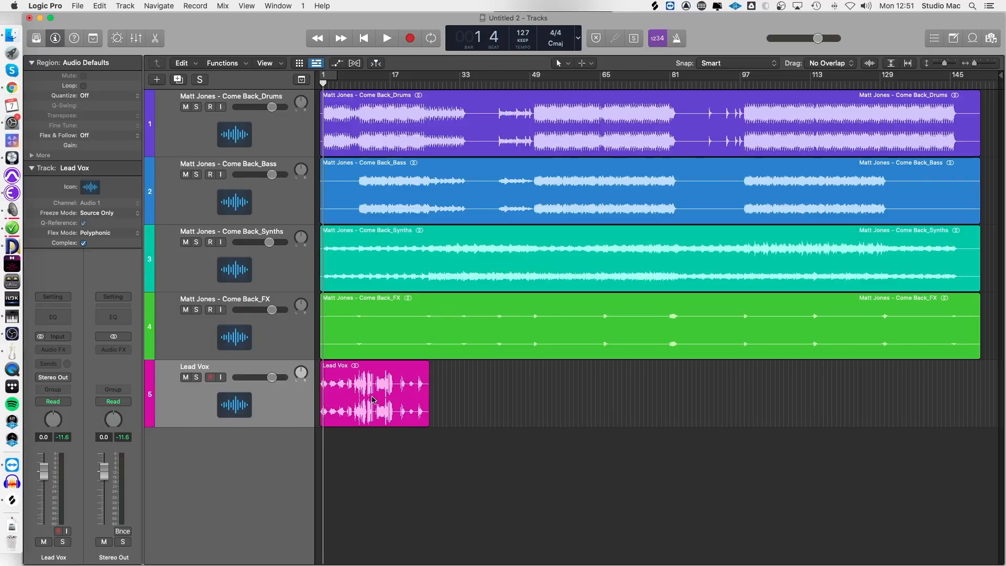
Step: Move the Lead Vox region to start at bar 42 and play it together with the other tracks
drag(354, 387, 534, 386)
scroll(559, 387, up, 4)
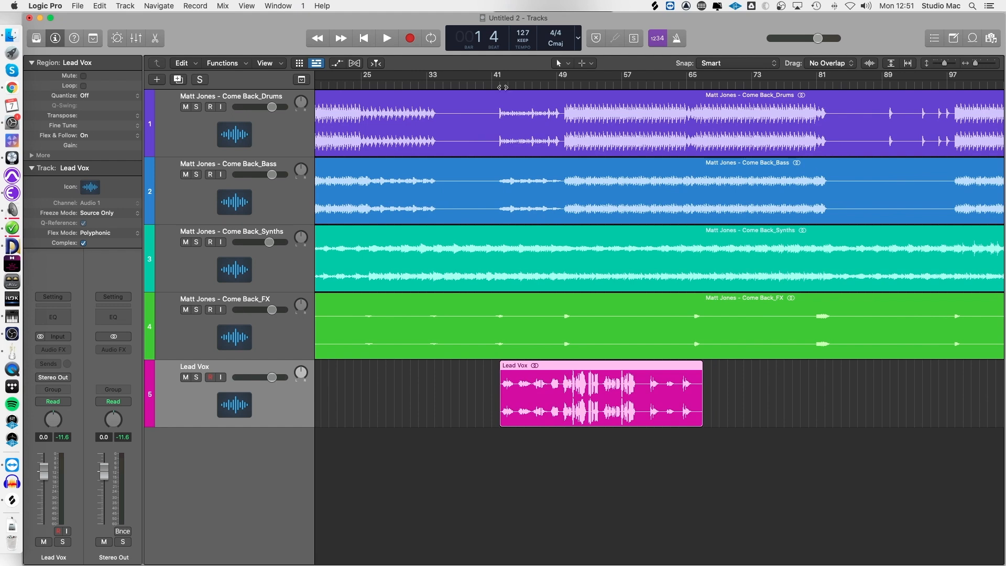
scroll(505, 98, up, 3)
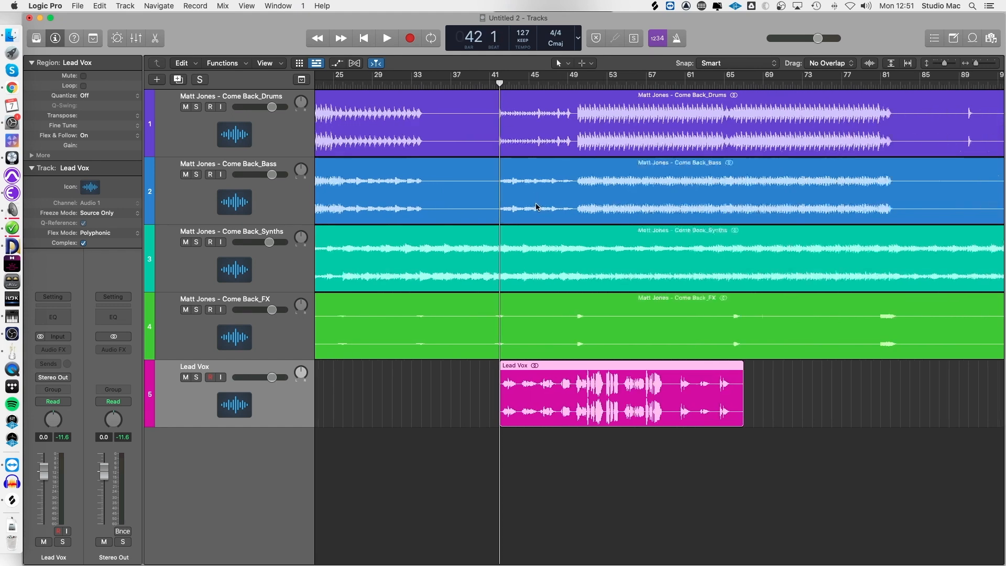
click(385, 39)
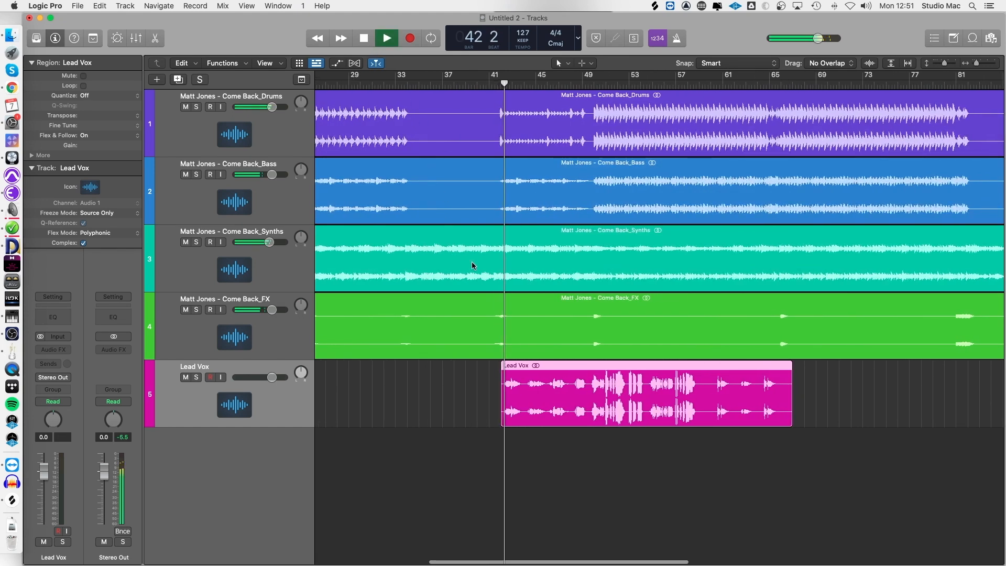
scroll(593, 455, up, 4)
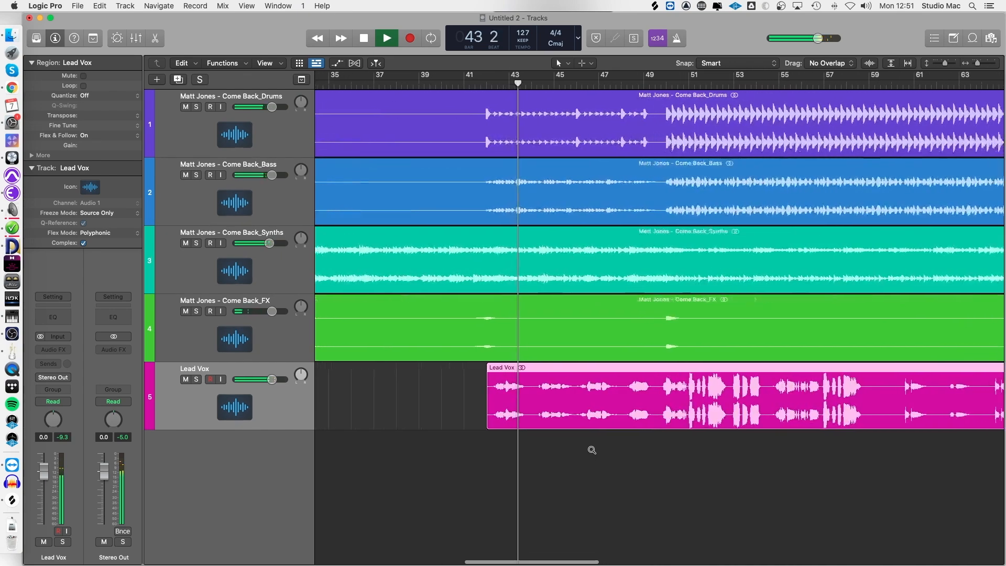
scroll(592, 452, right, 2)
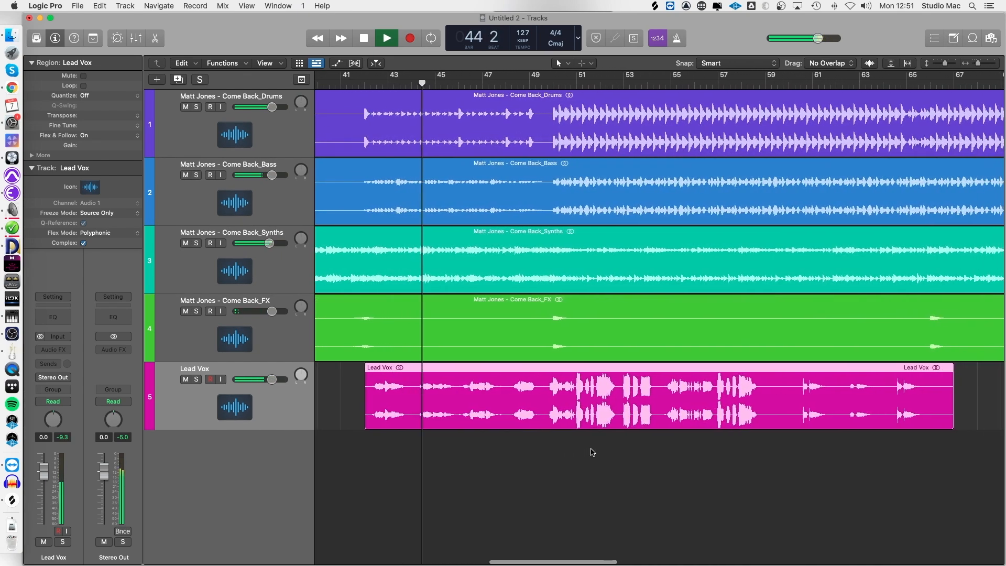
scroll(593, 453, down, 3)
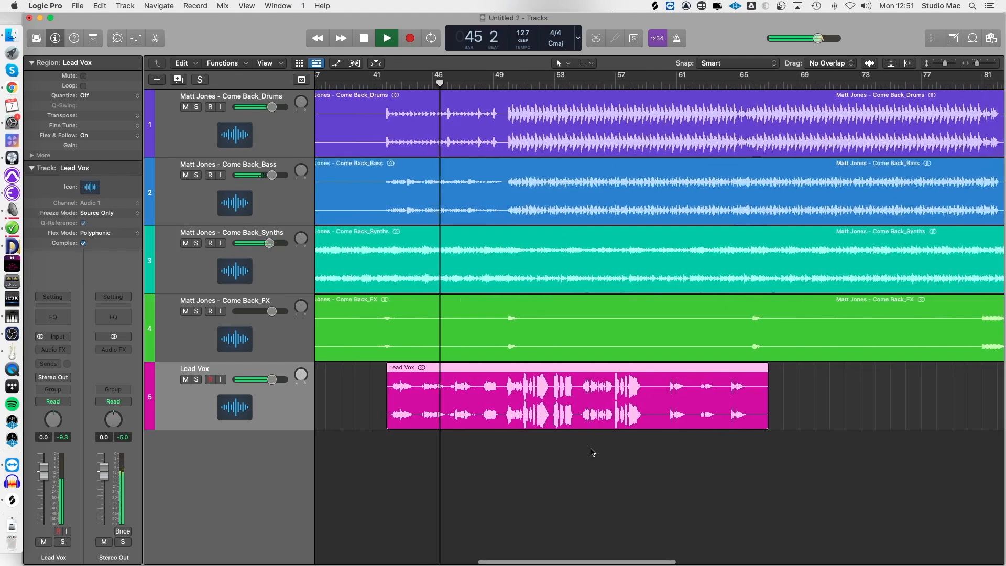
key(space)
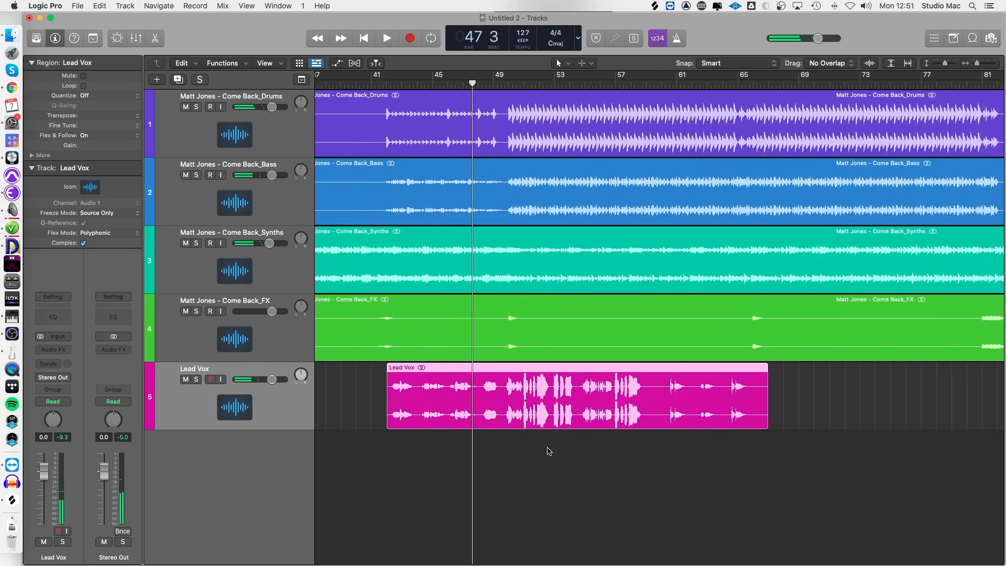
scroll(326, 125, left, 1)
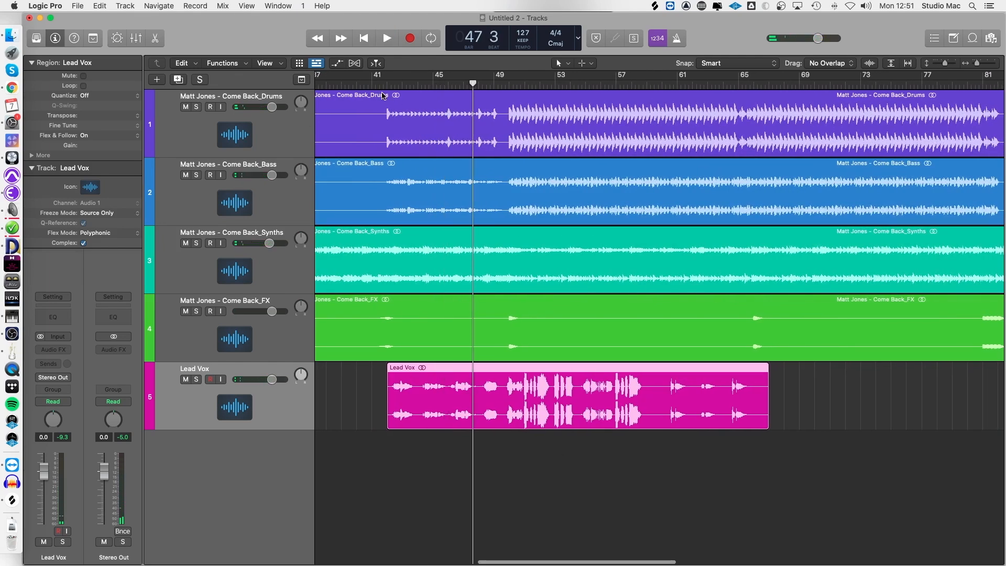
Step: Audition the vocal around the drop, move the Lead Vox region one bar earlier to bar 41, and replay it from bar 50
double_click(506, 84)
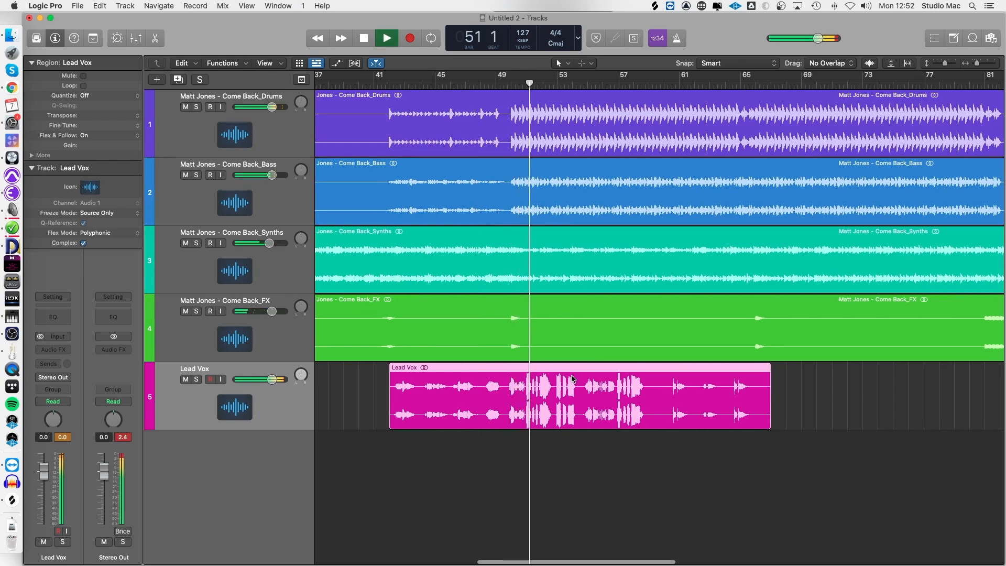
key(space)
drag(545, 393, 530, 393)
click(512, 86)
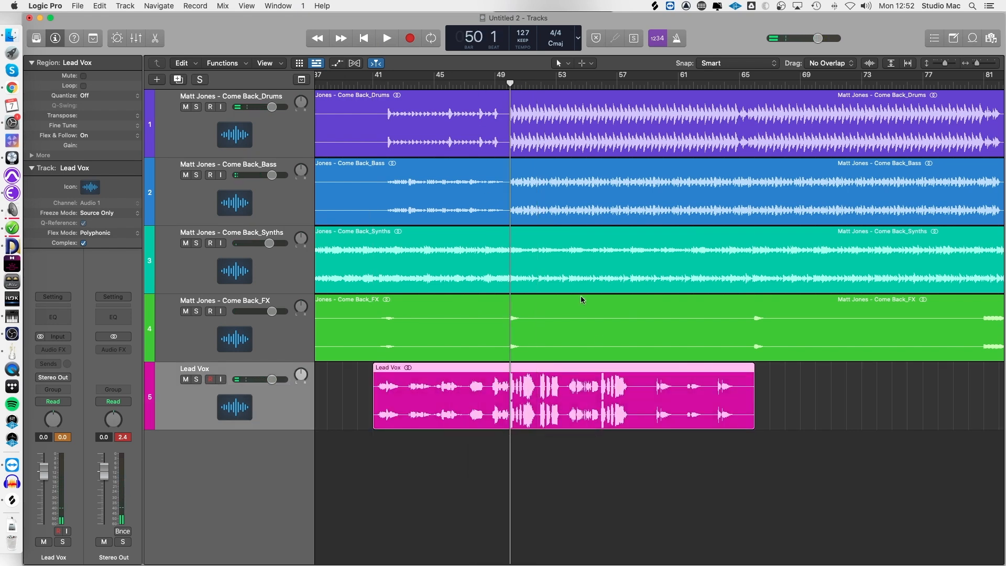
scroll(607, 381, up, 3)
key(space)
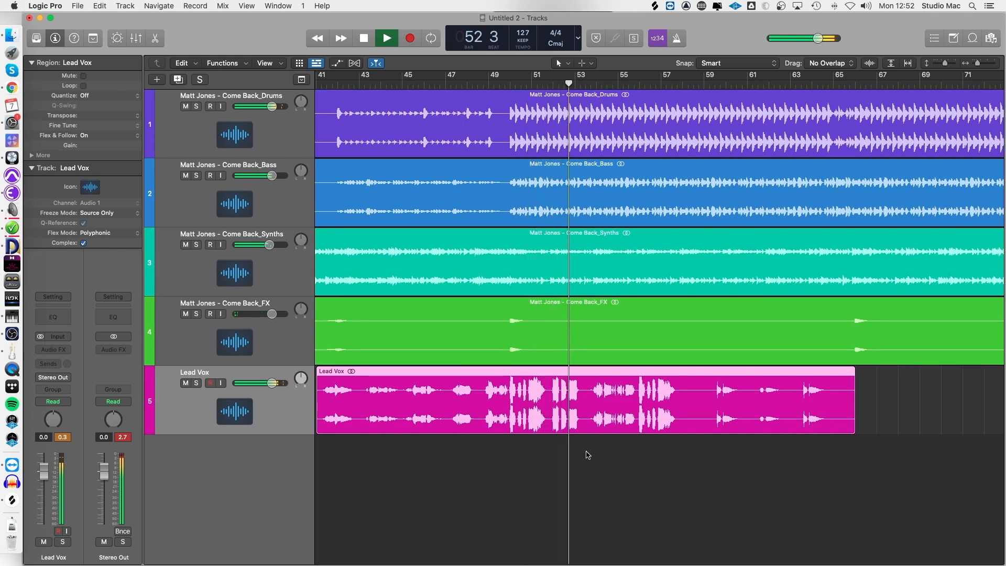
key(space)
Step: Play the full arrangement from about bar 40 to check how the opening vocal phrases sit in the breakdown
scroll(587, 453, left, 10)
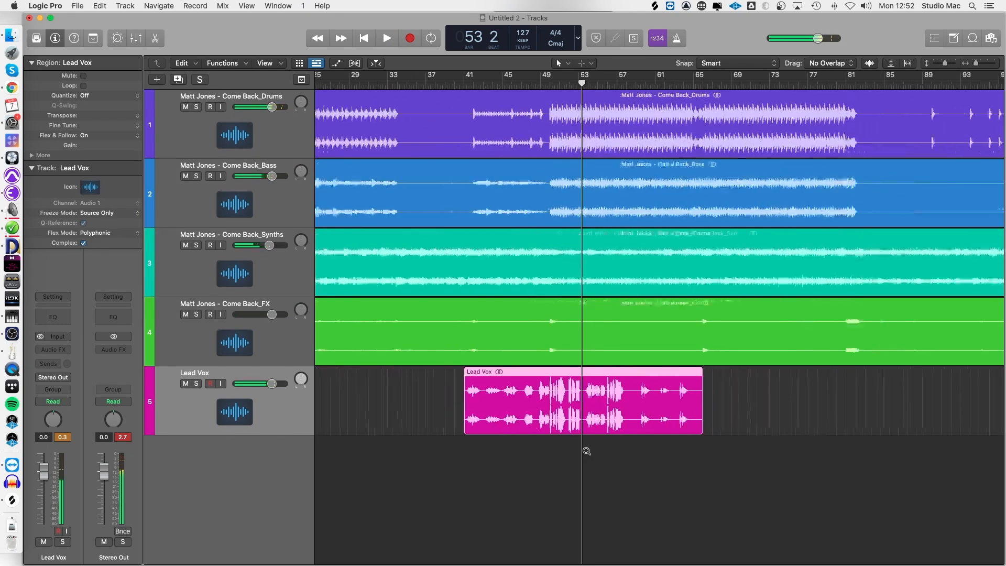
scroll(587, 454, down, 4)
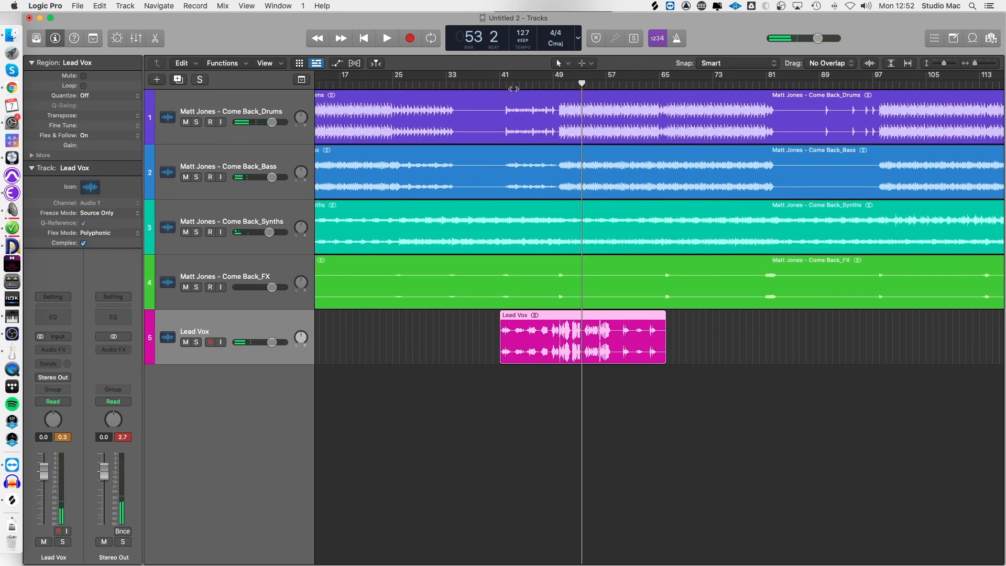
click(507, 87)
key(space)
click(494, 86)
scroll(591, 386, right, 2)
scroll(591, 386, right, 5)
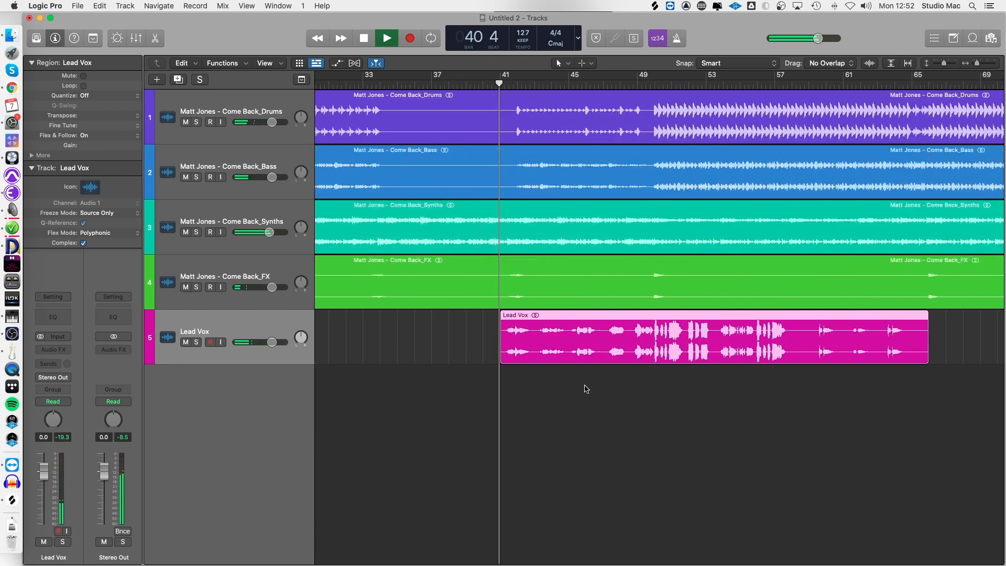
scroll(586, 389, right, 1)
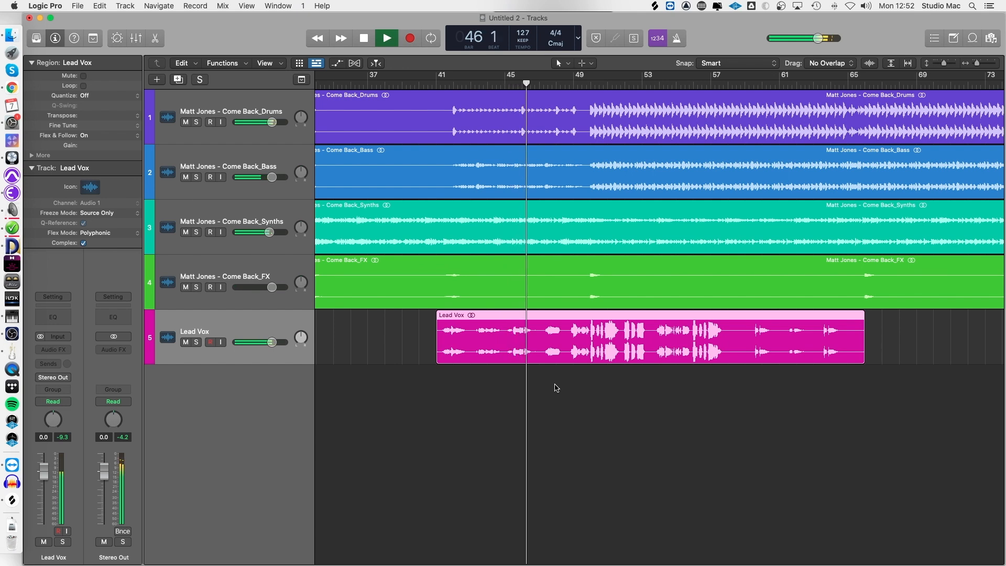
key(space)
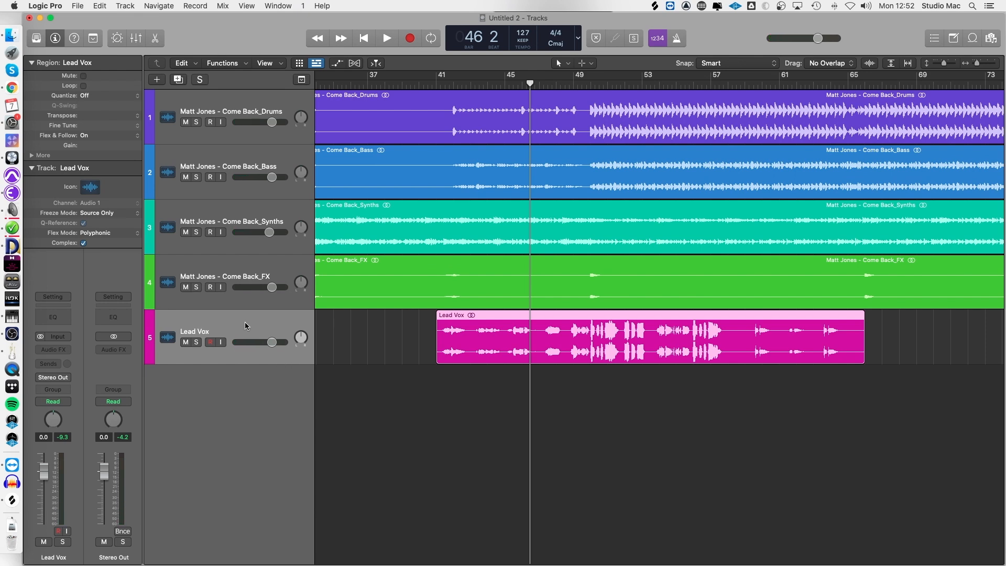
Step: Duplicate the Lead Vox track, split the vocal region at about bar 50, and move the earlier part onto the new track
key(super+d)
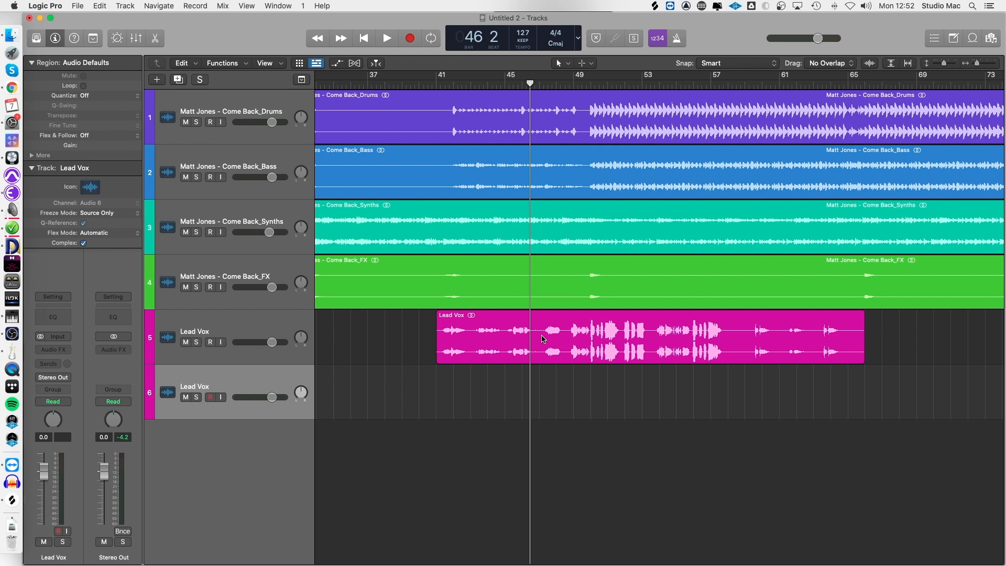
scroll(609, 373, up, 10)
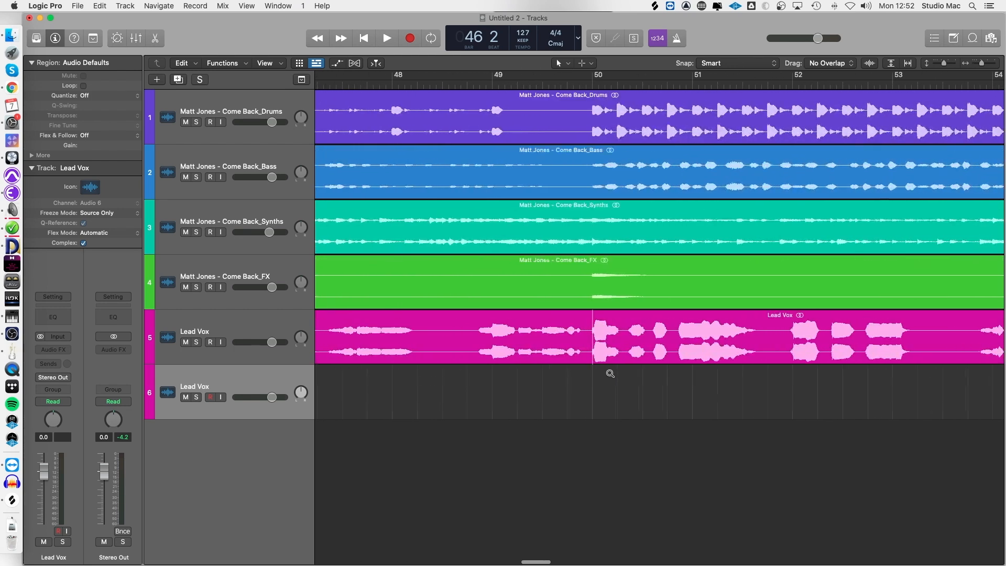
scroll(610, 374, up, 3)
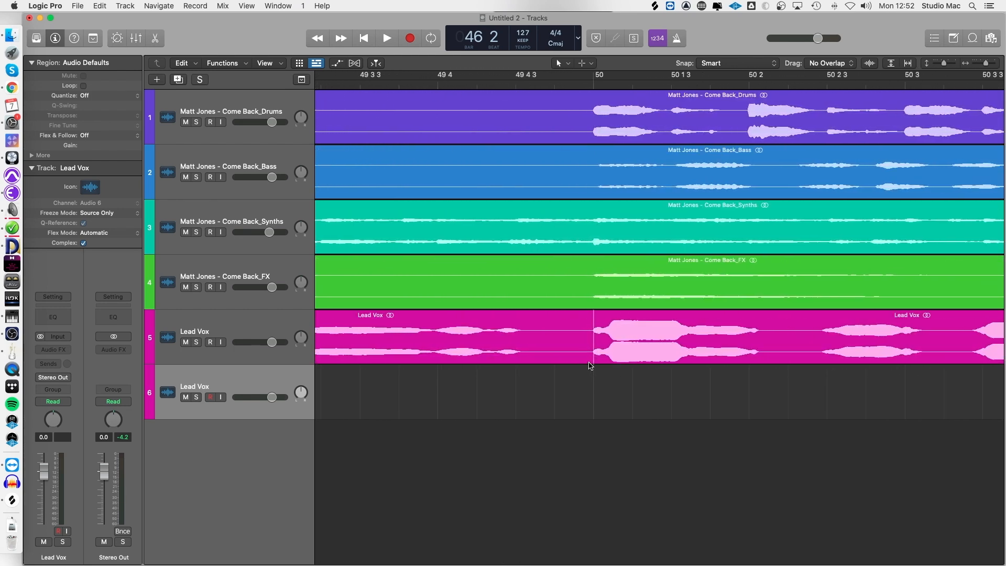
click(582, 357)
click(519, 332)
drag(518, 332, 523, 383)
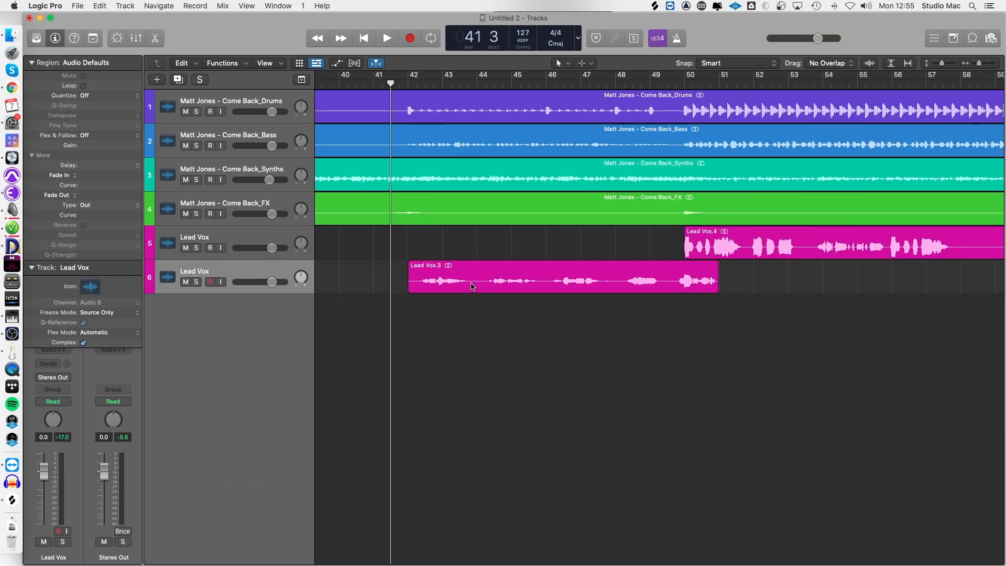
Step: Play the breakdown, move the earlier vocal region half a bar earlier to about bar 41.5, and listen through to the drop
click(473, 279)
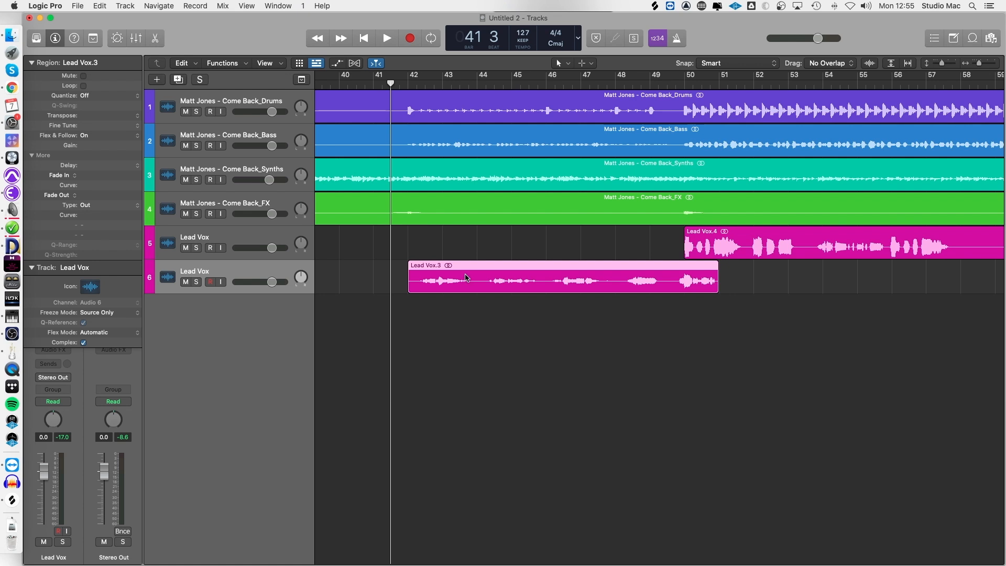
key(space)
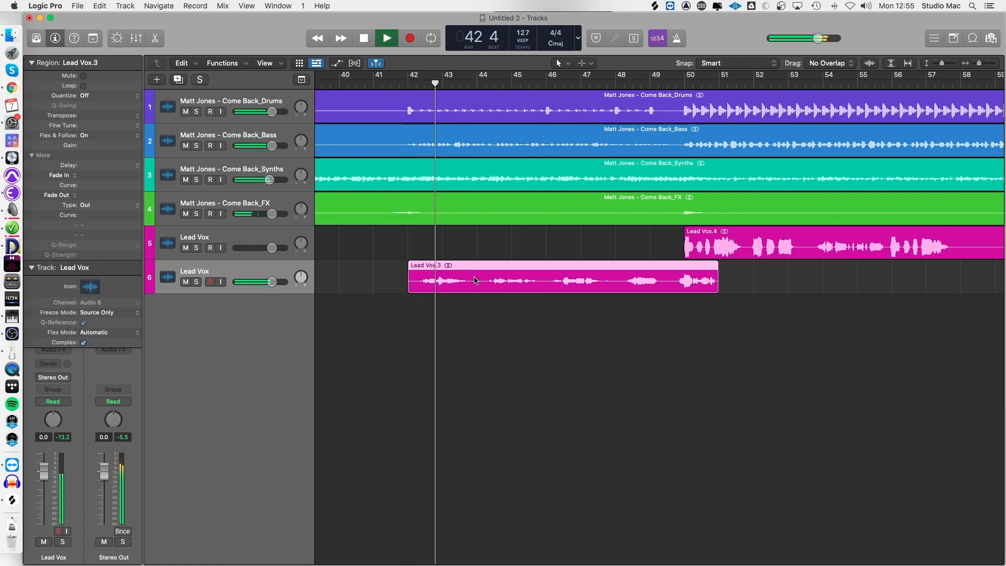
drag(476, 275, 459, 276)
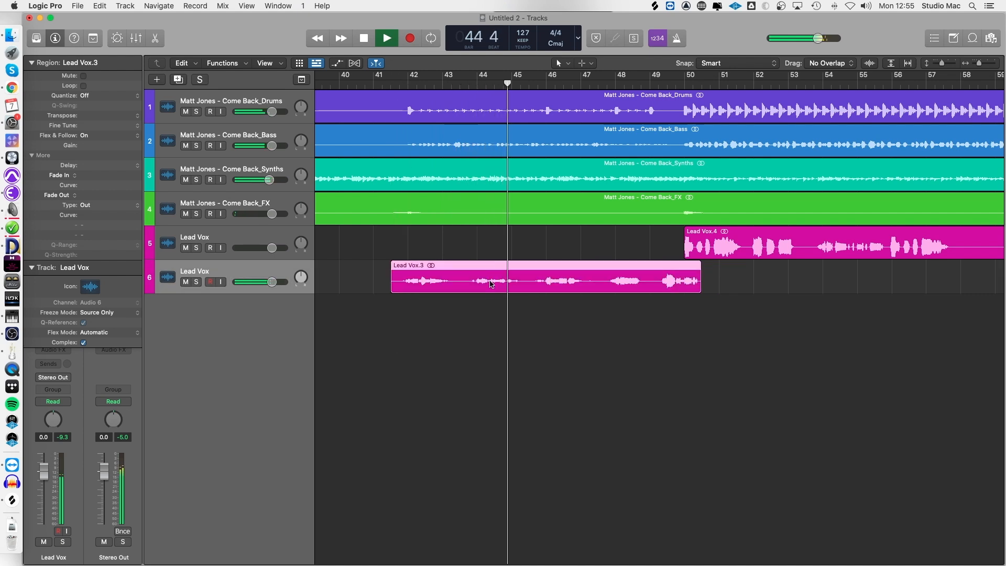
click(507, 304)
scroll(509, 305, right, 5)
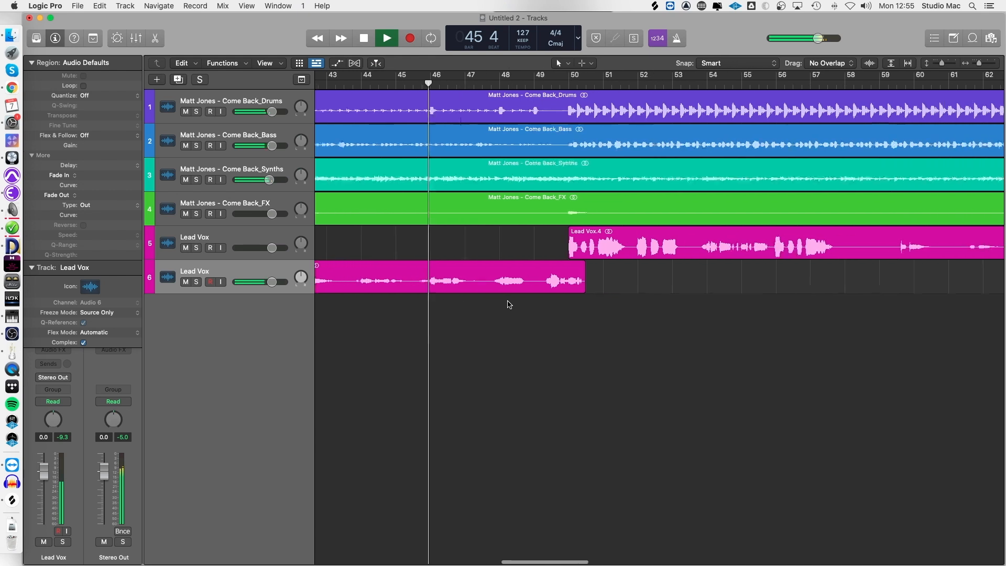
scroll(510, 304, left, 4)
scroll(507, 303, left, 3)
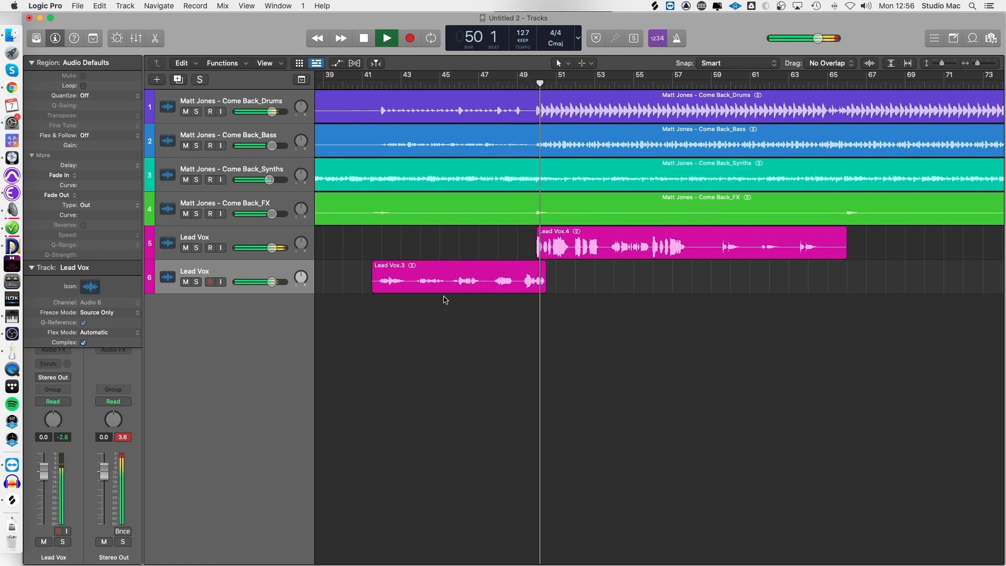
key(space)
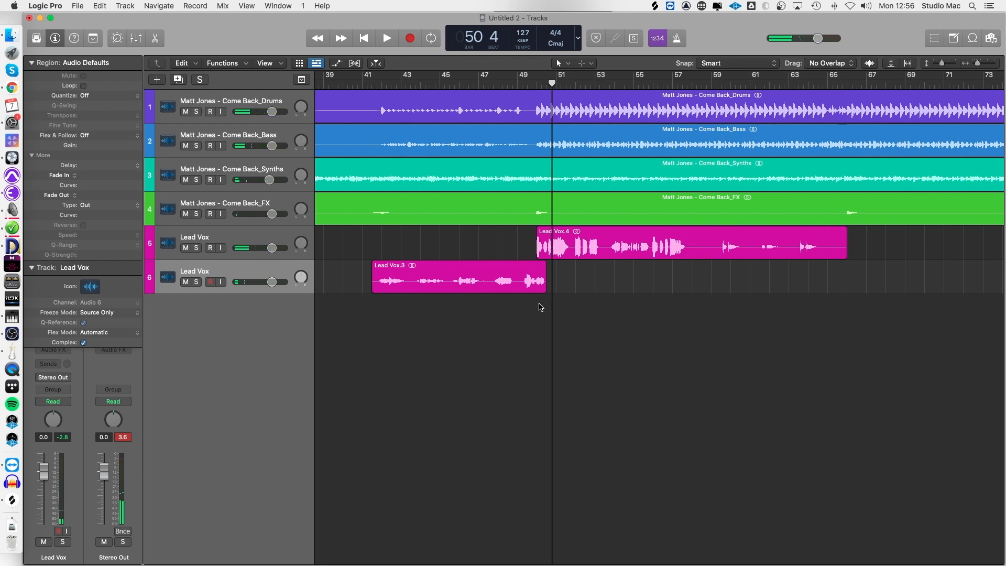
Step: Shorten the breakdown vocal to end just after bar 49 with a 740 fade-out, and give the bar 50 vocal a fade-in of 1
drag(544, 290, 521, 291)
click(521, 273)
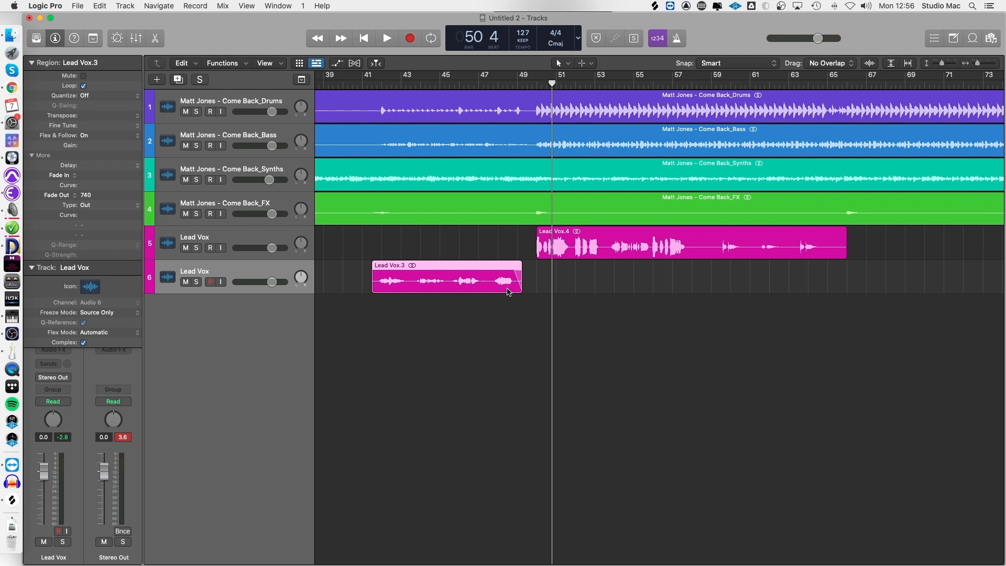
click(543, 244)
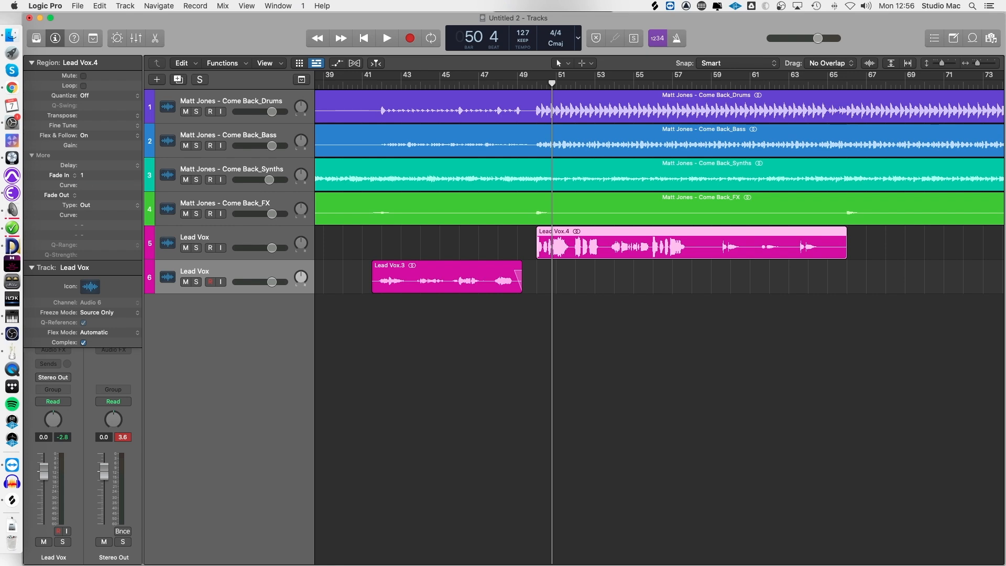
scroll(549, 280, up, 10)
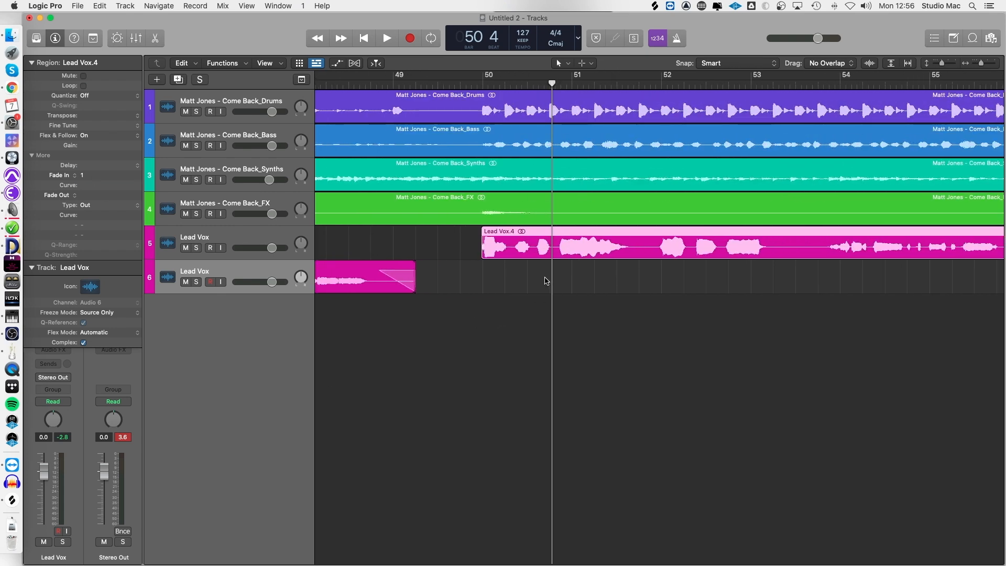
scroll(544, 279, left, 4)
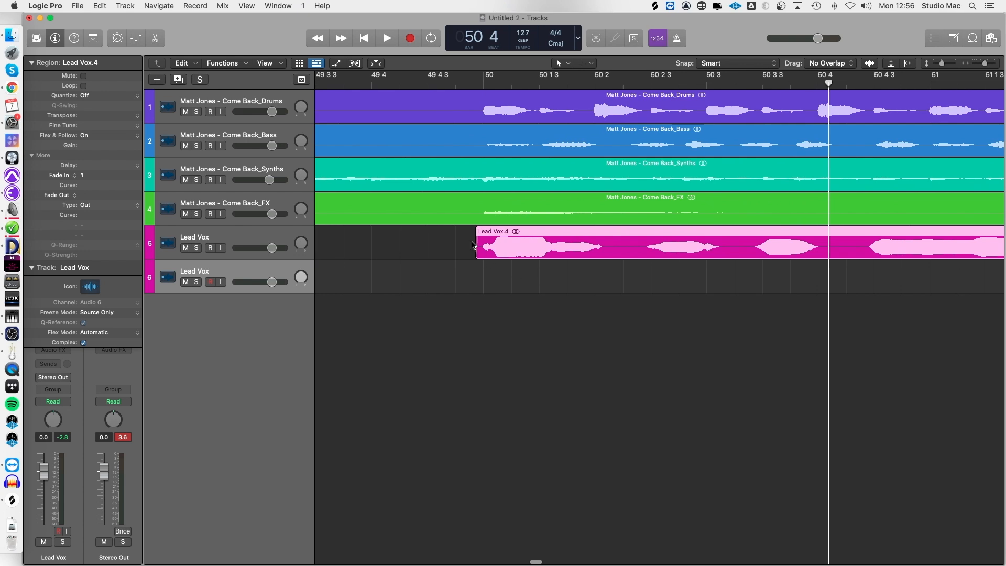
scroll(608, 332, down, 8)
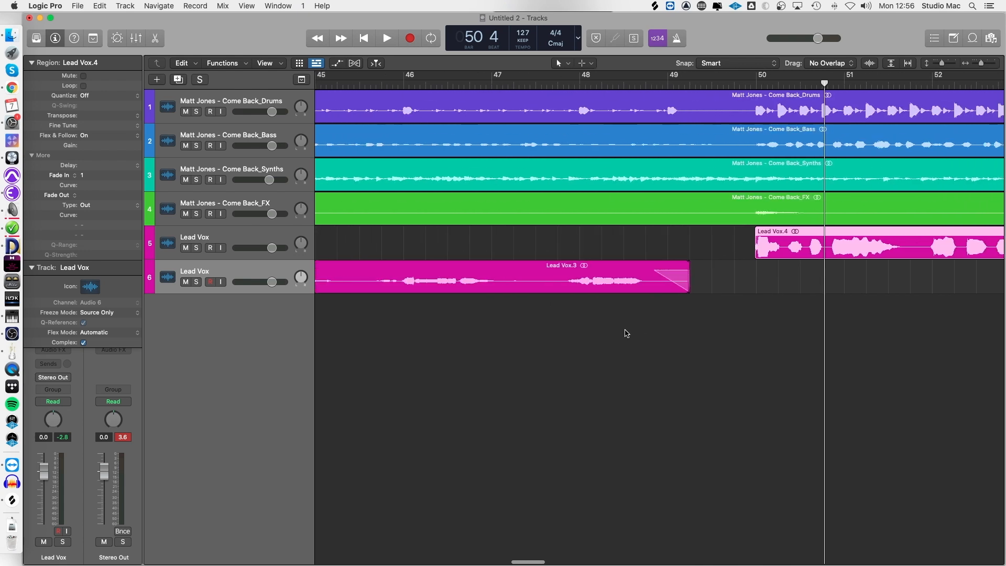
mouse_move(678, 266)
mouse_down()
mouse_move(618, 265)
mouse_move(673, 266)
mouse_up()
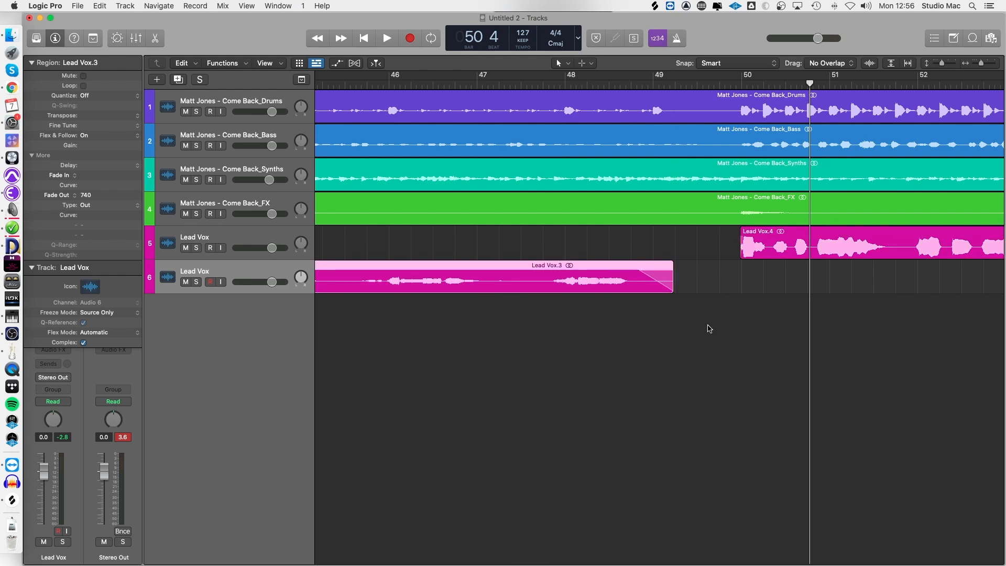
click(709, 329)
scroll(708, 328, down, 8)
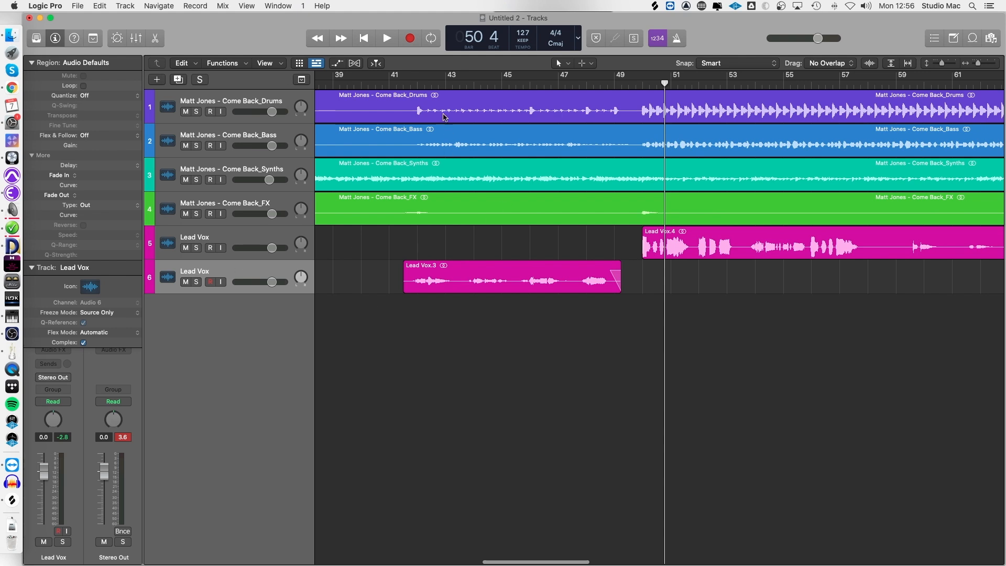
Step: Replay from about bar 41, move the breakdown vocal region back onto the upper Lead Vox track, and delete the emptied duplicate track
double_click(388, 88)
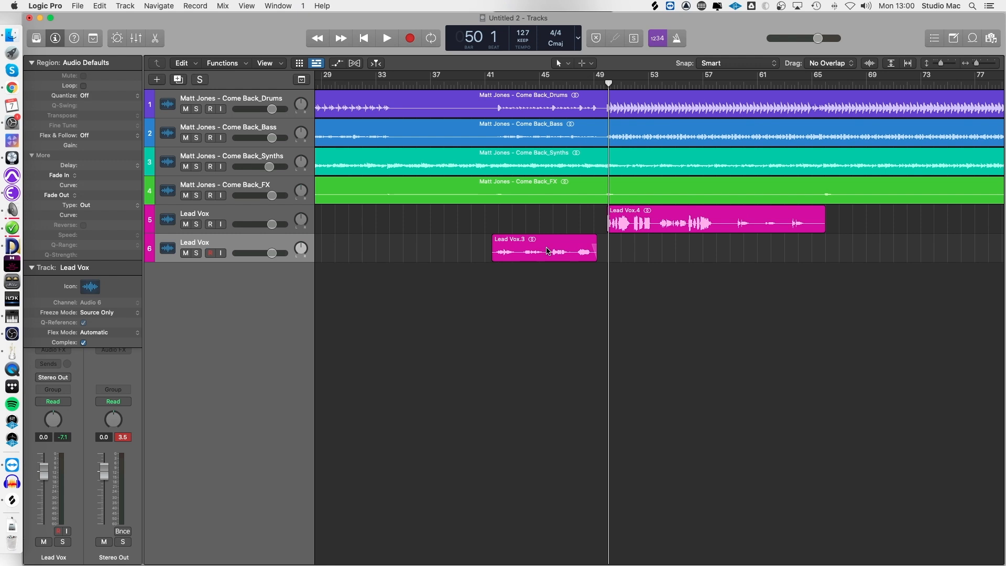
drag(547, 247, 545, 207)
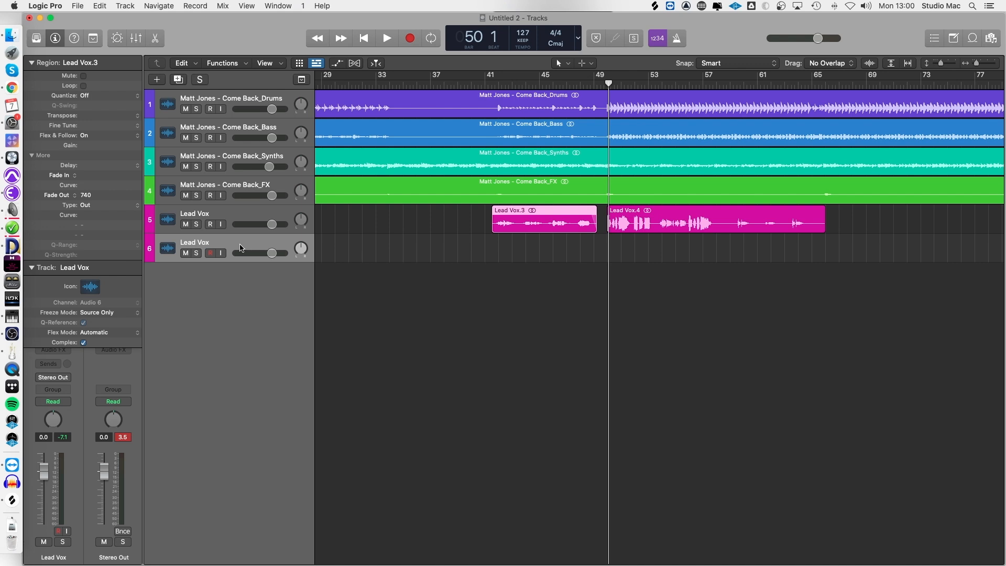
key(super+BackSpace)
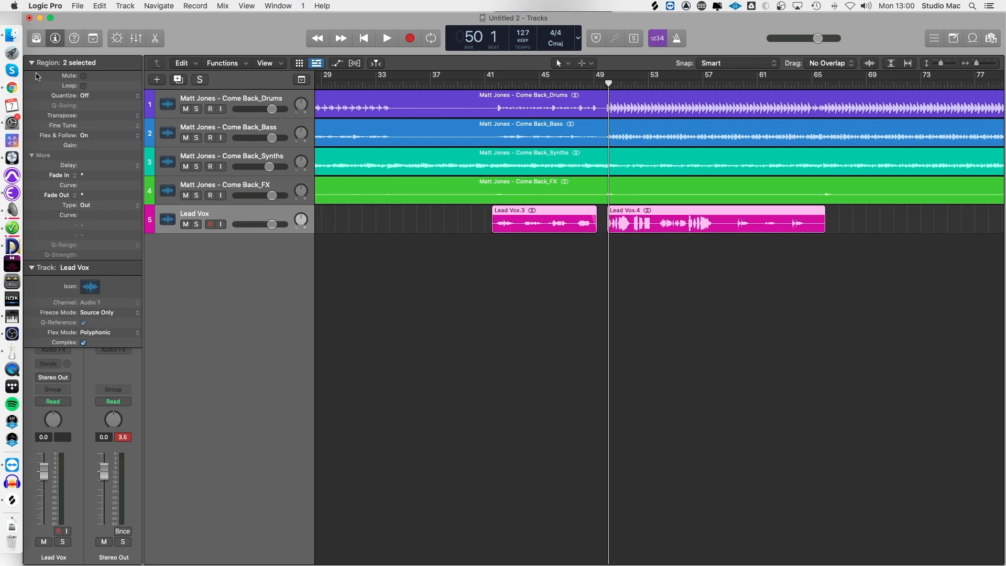
Step: Collapse the Lead Vox track parameters and insert a stereo Channel EQ on its channel strip
click(31, 268)
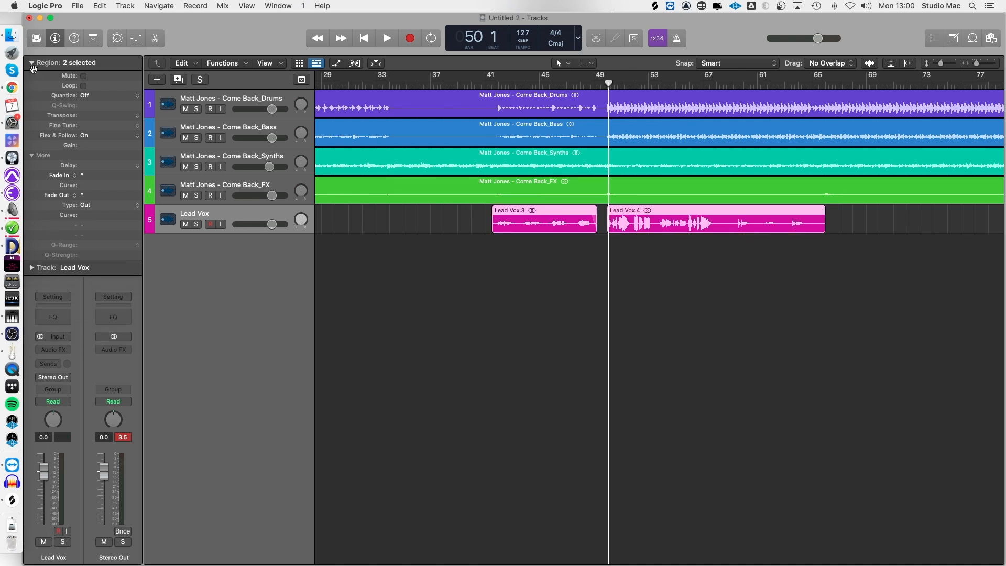
click(52, 350)
mouse_move(89, 455)
mouse_move(176, 453)
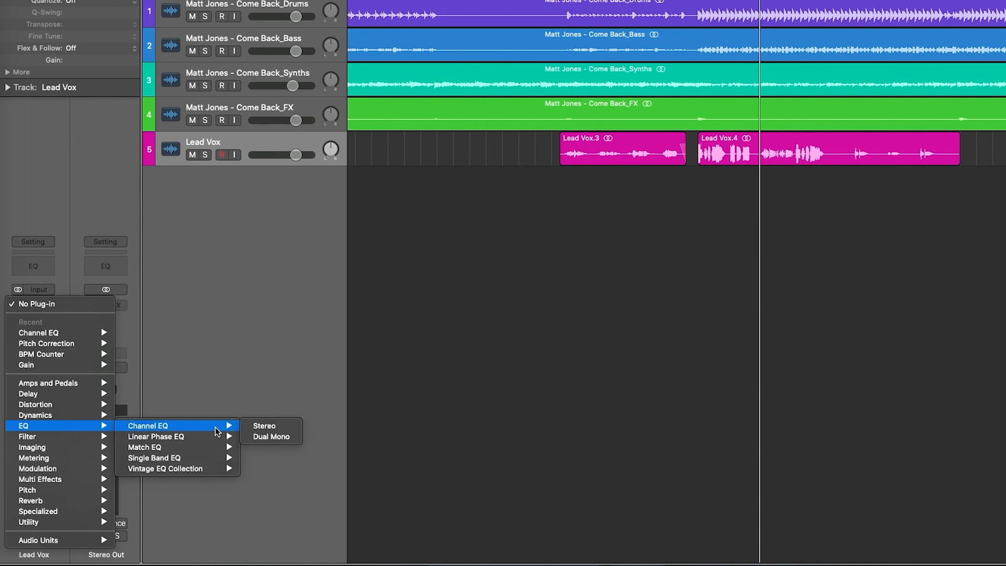
click(264, 427)
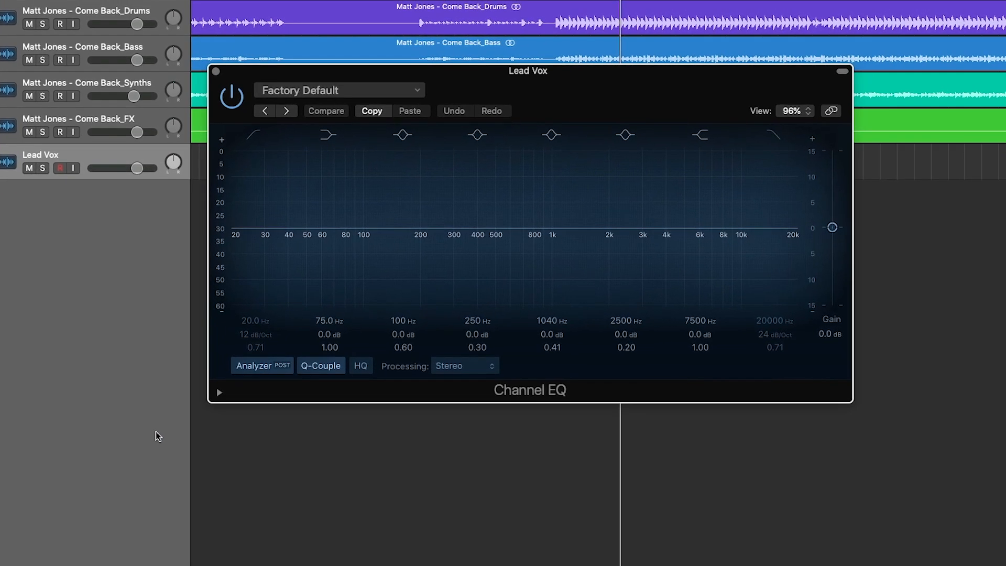
Step: Load the Female Vocal Refresh voice preset into the Channel EQ and reposition its window clear of the vocal regions
click(411, 93)
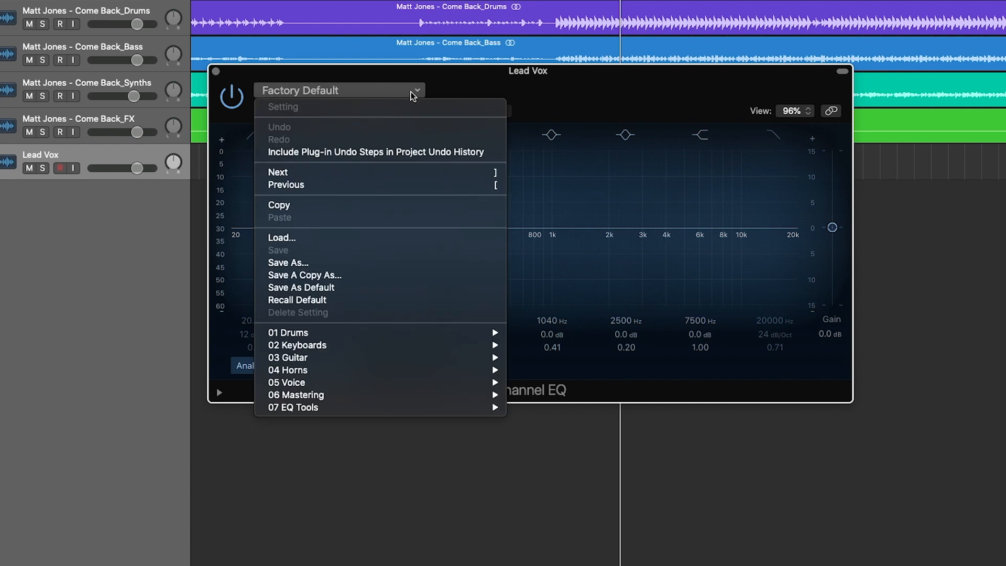
mouse_move(456, 371)
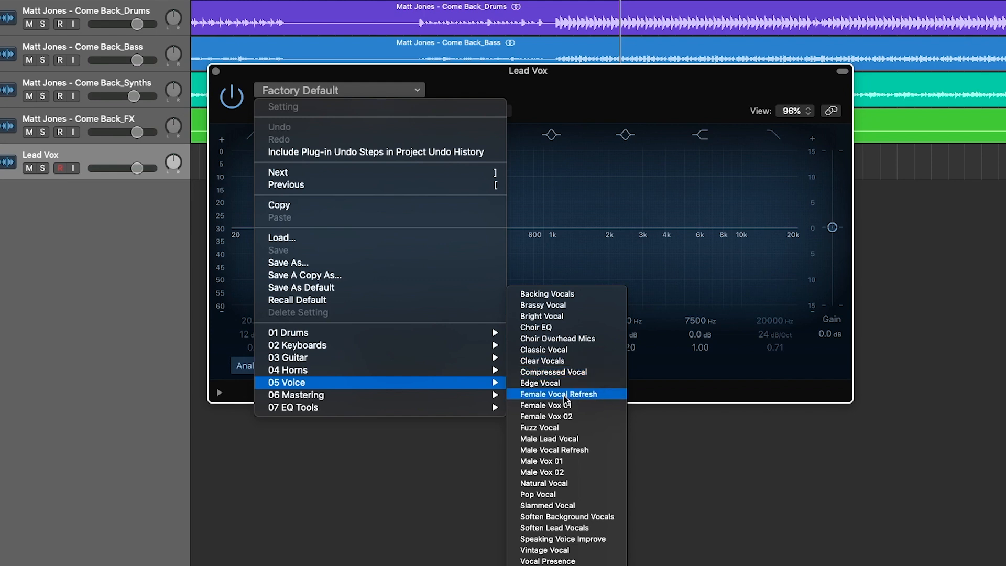
click(559, 395)
drag(552, 93, 506, 254)
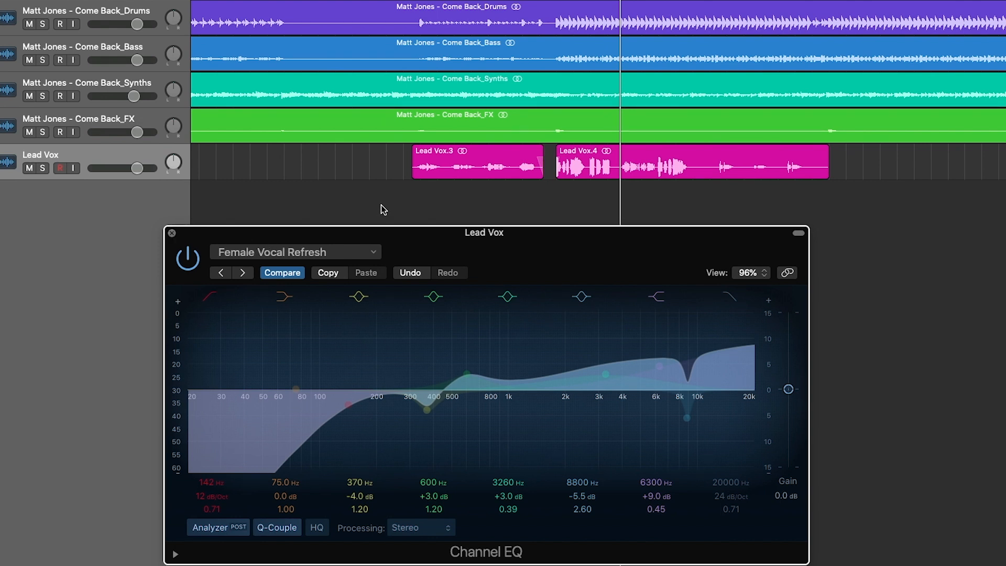
Step: Play the vocal from just before bar 41 while bypassing and re-enabling the Channel EQ to compare the sound
click(438, 199)
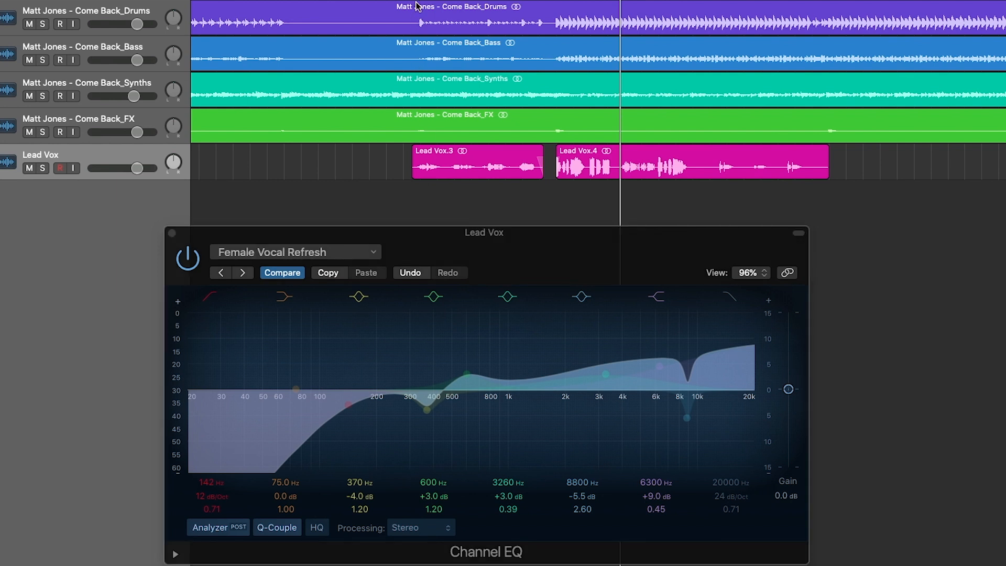
key(comma)
key(comma)
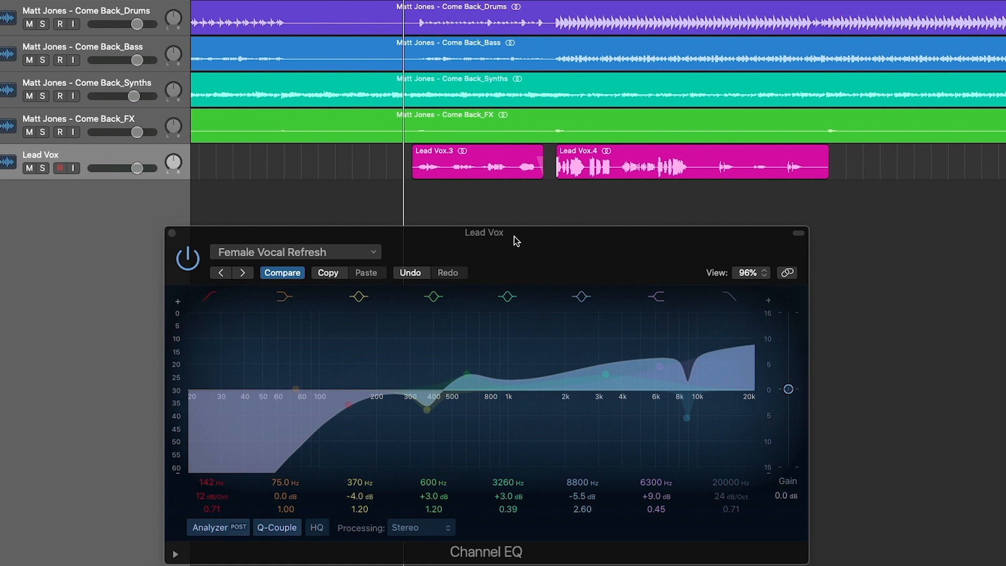
click(184, 268)
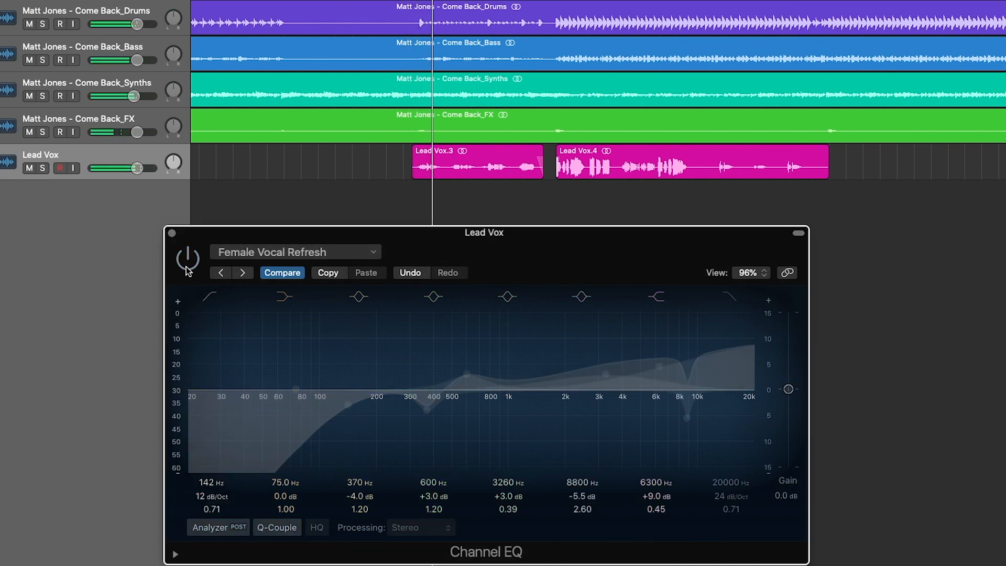
click(188, 268)
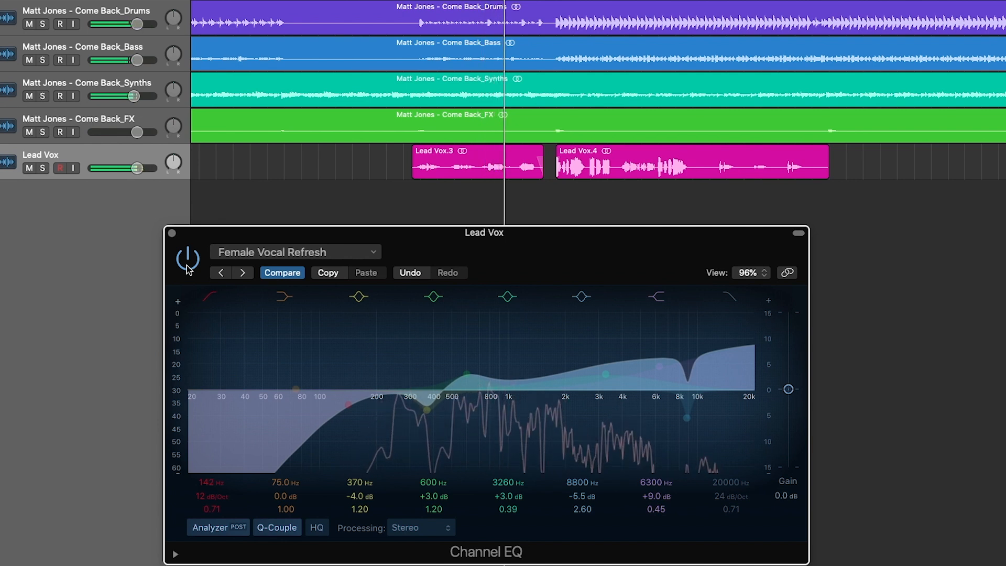
click(187, 267)
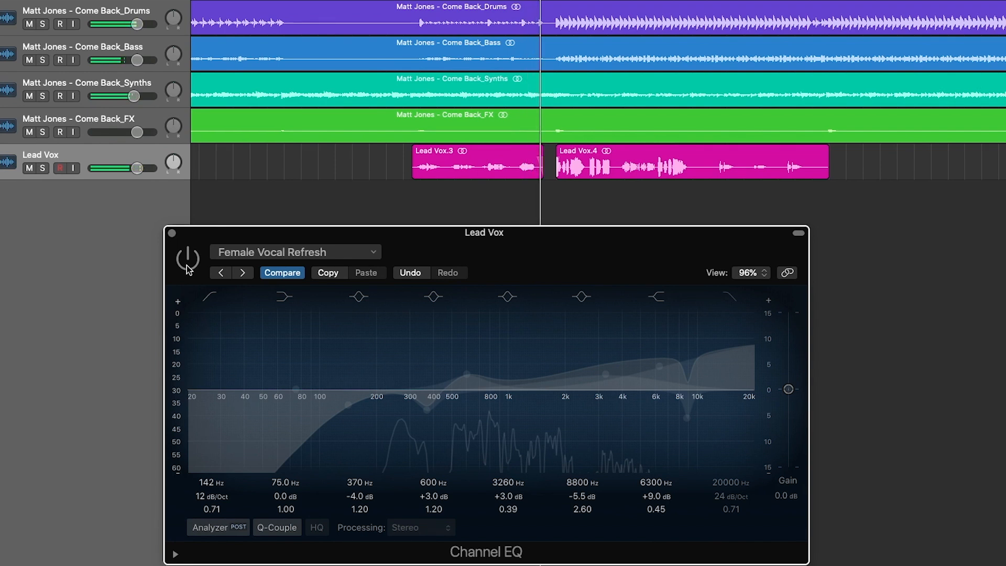
click(187, 265)
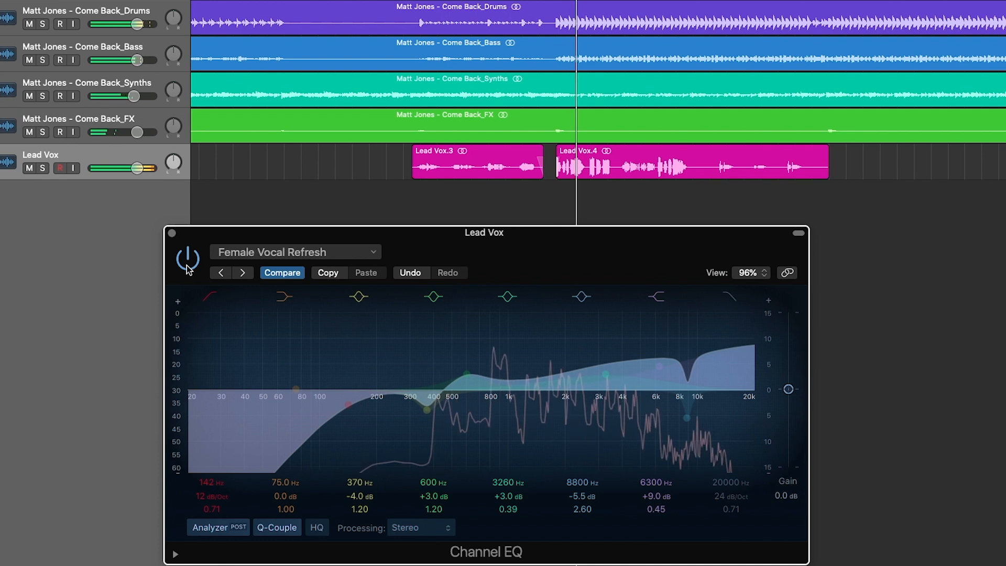
click(187, 266)
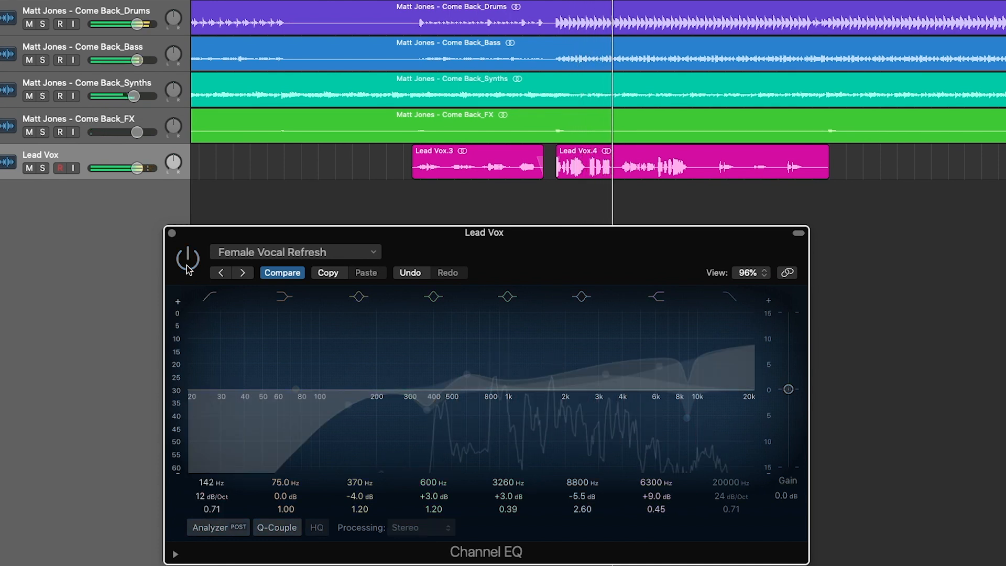
click(187, 266)
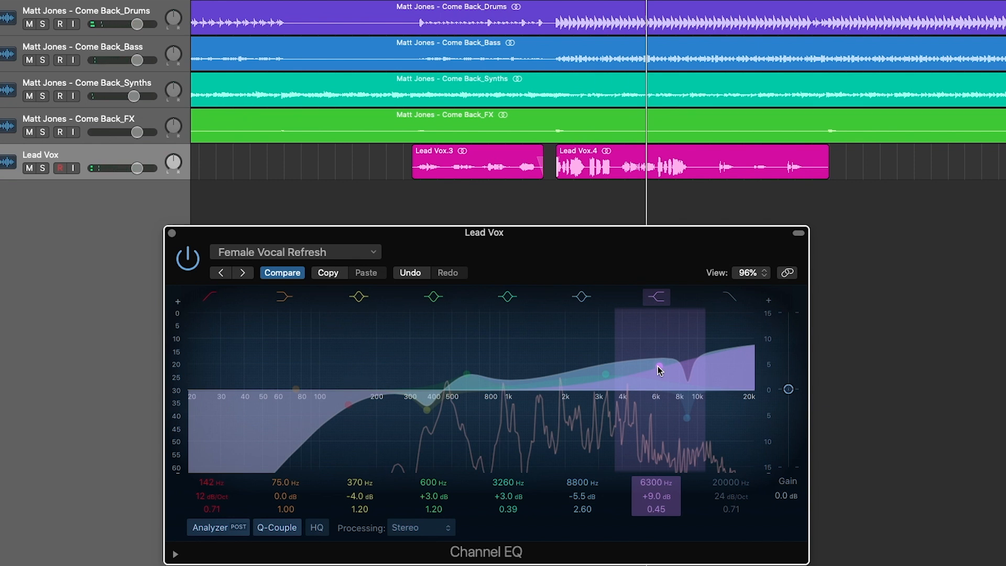
Step: Reduce the 6300 Hz high-shelf gain to +7.3 dB and close the Channel EQ
drag(658, 367, 657, 378)
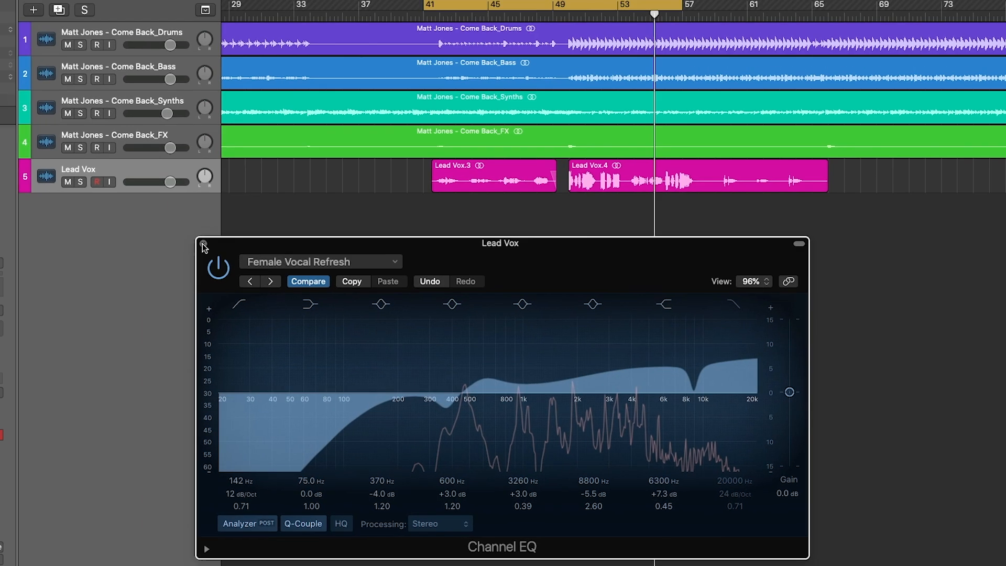
click(172, 234)
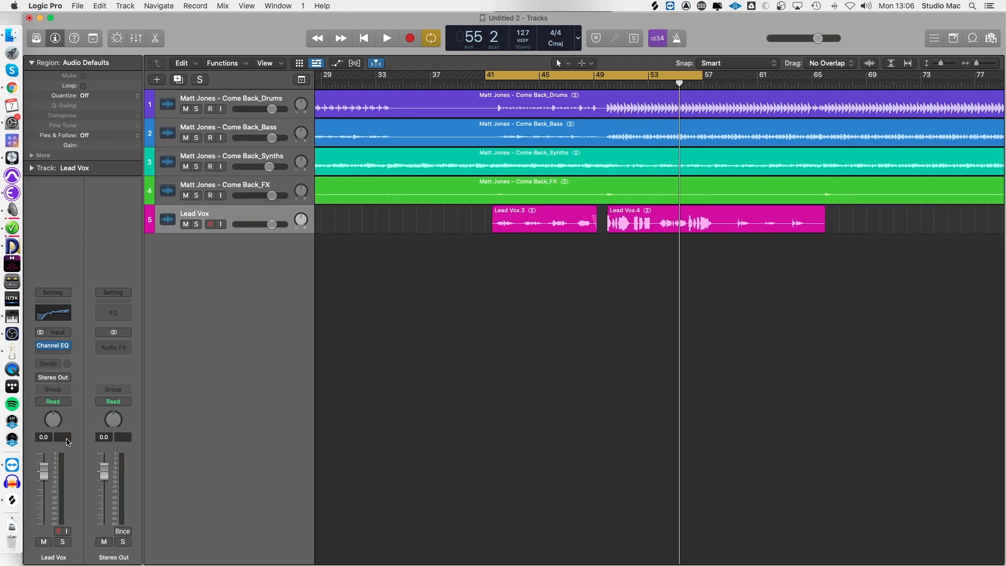
Step: Insert a Compressor after the Channel EQ on the Lead Vox track and choose the Vintage Opto model
click(45, 355)
mouse_move(78, 444)
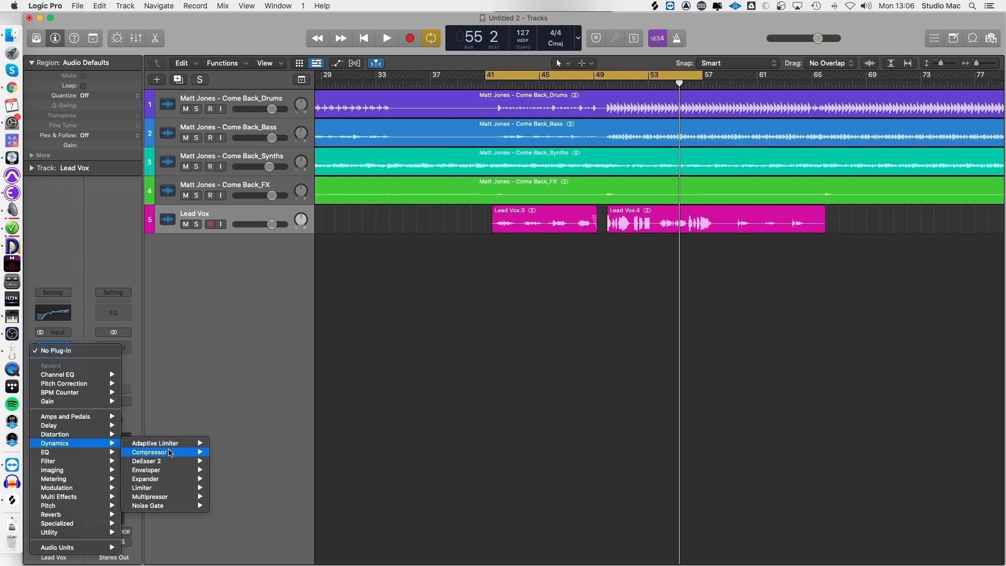
mouse_move(170, 452)
click(231, 452)
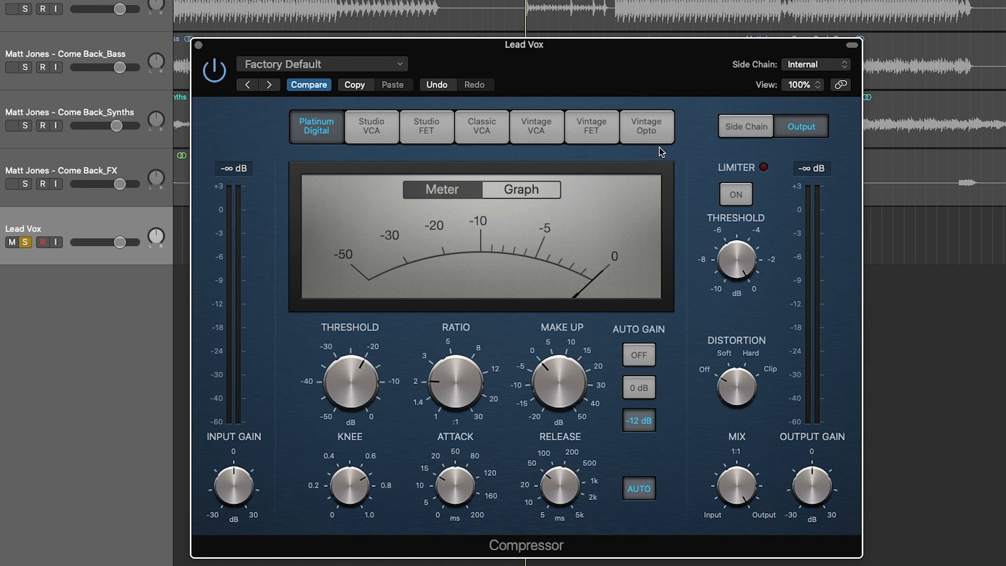
click(643, 131)
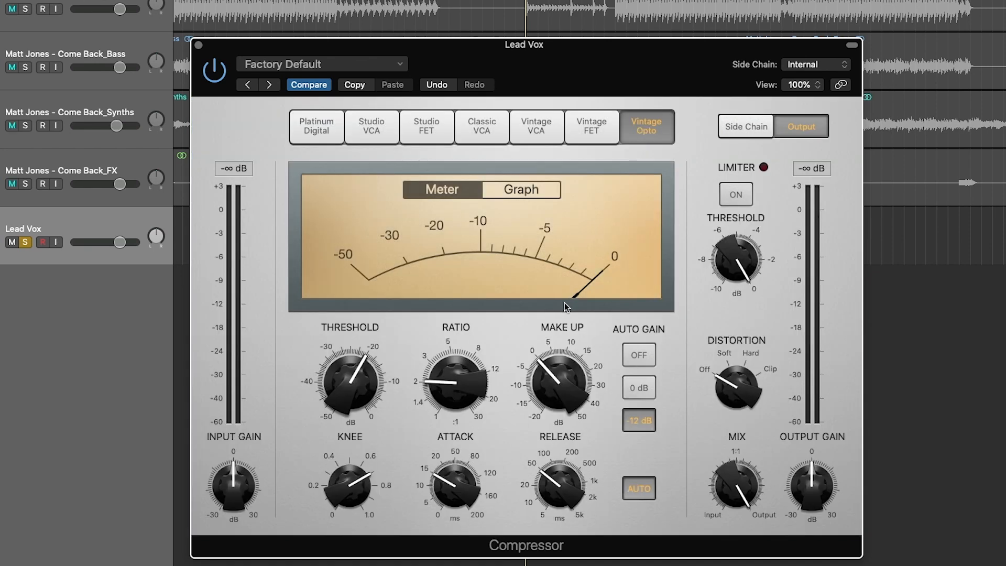
Step: Set the compressor's ratio to 3.1:1, turn Auto Gain off and raise the threshold to 0.0 dB
drag(454, 392, 452, 370)
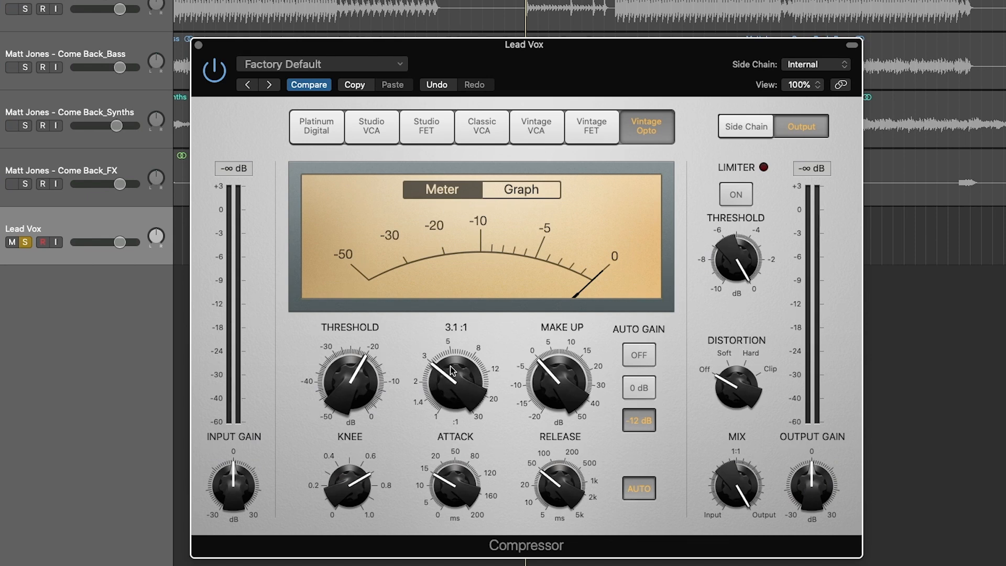
click(638, 357)
drag(350, 381, 328, 288)
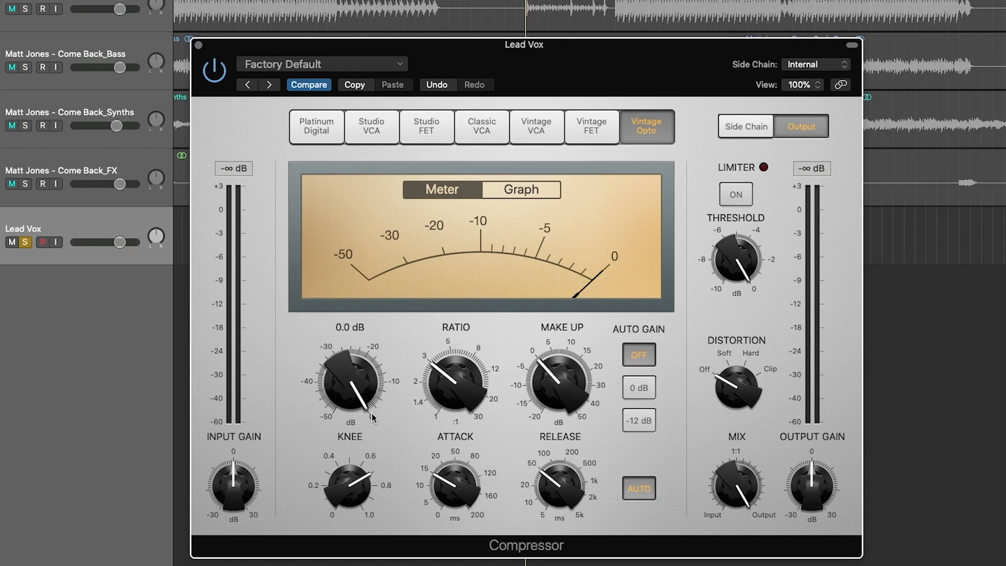
Step: Reposition the compressor window and lower its threshold to -24.0 dB while the solo vocal plays
drag(348, 45, 324, 264)
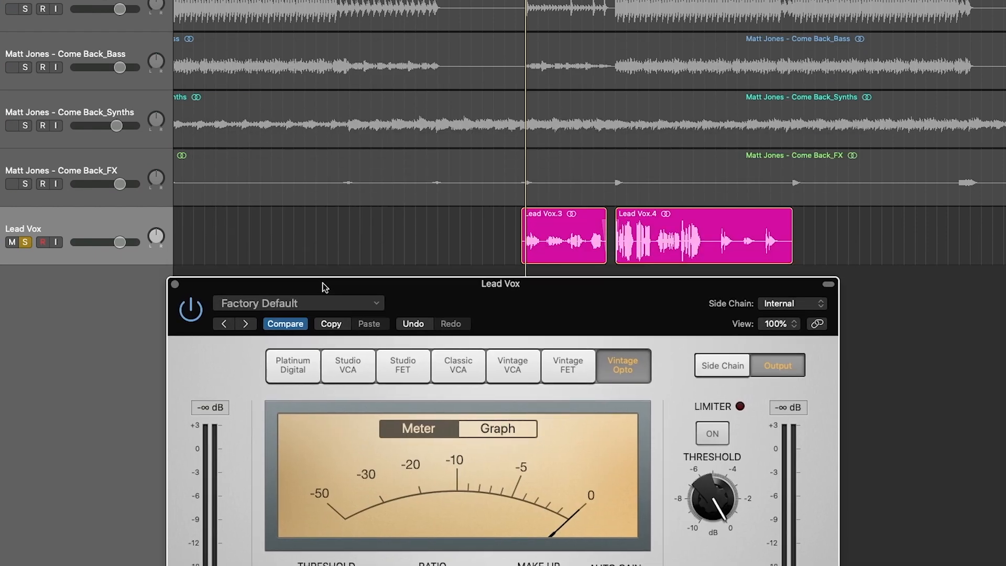
drag(657, 279, 586, 48)
mouse_move(247, 372)
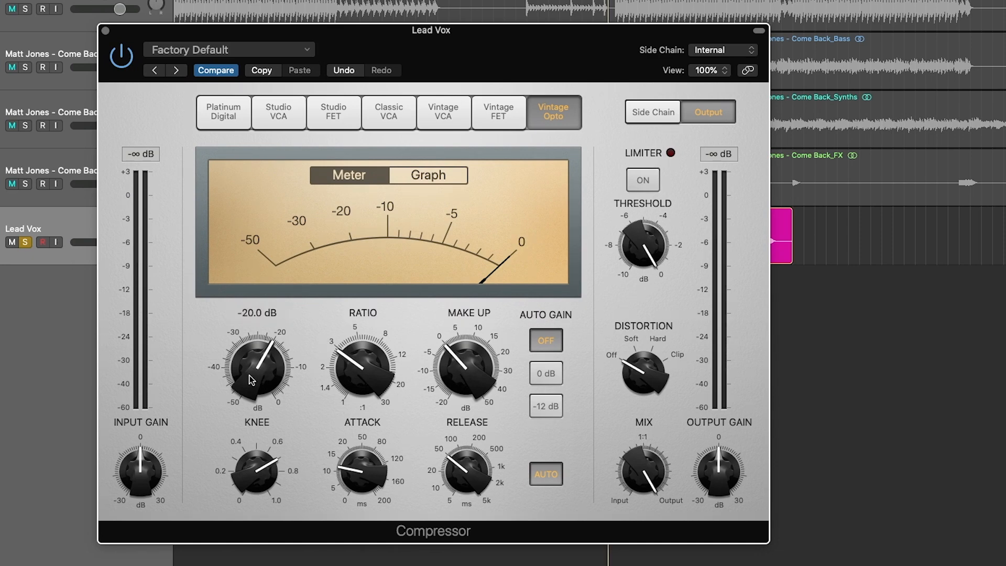
key(space)
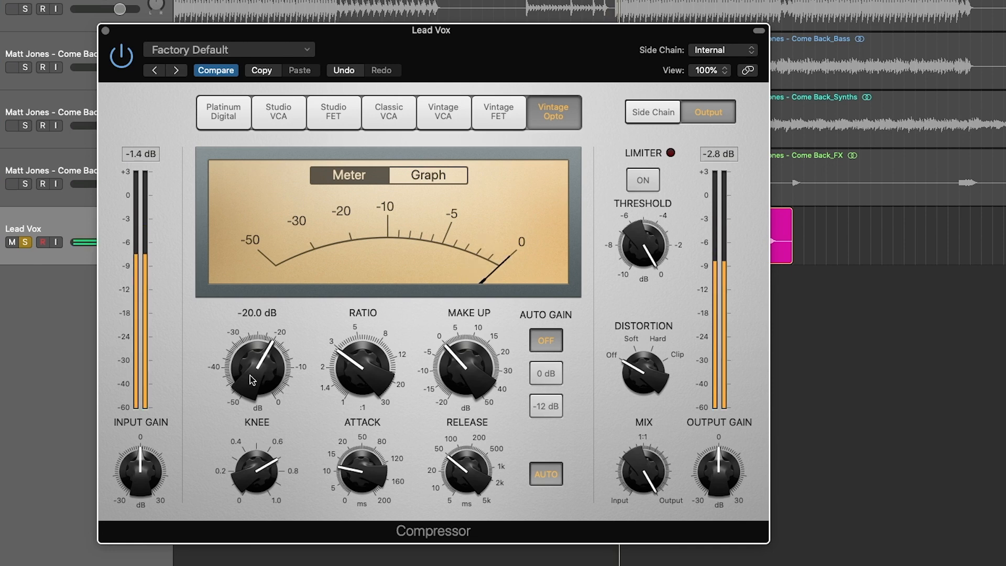
drag(252, 372, 251, 389)
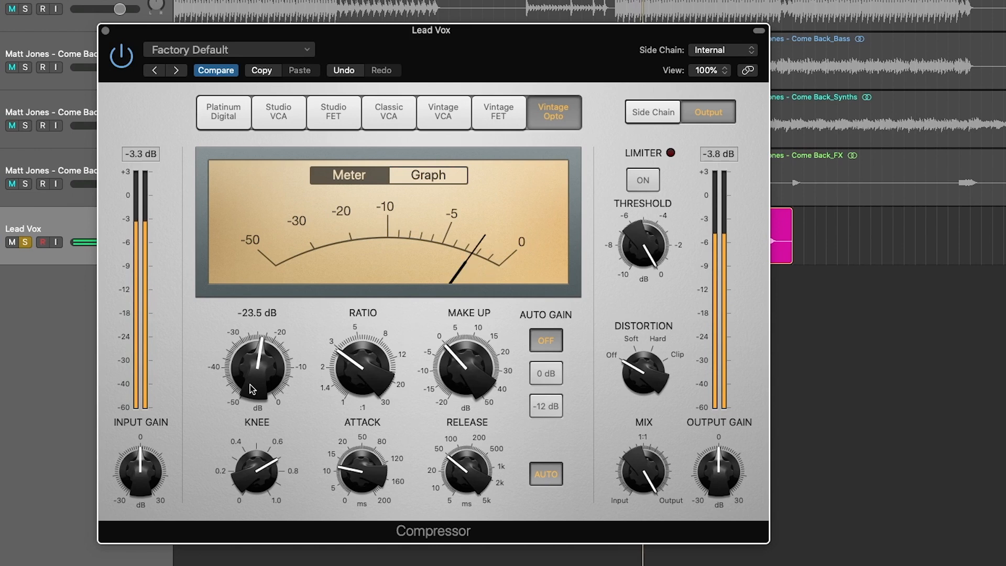
drag(251, 389, 251, 391)
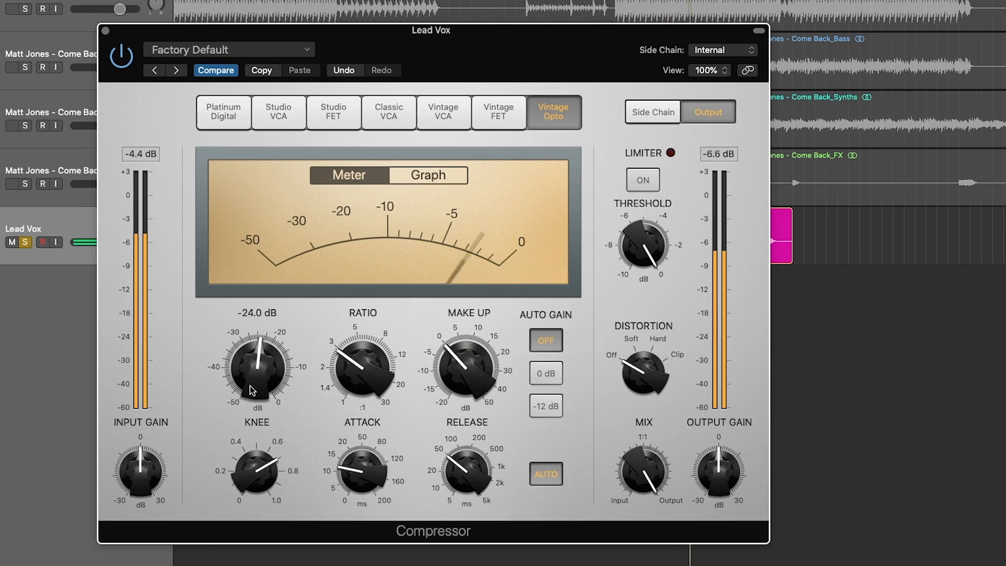
Step: Lower the compressor's Mix from fully compressed toward the input signal and audition the vocal while trying the Distortion control
mouse_move(643, 461)
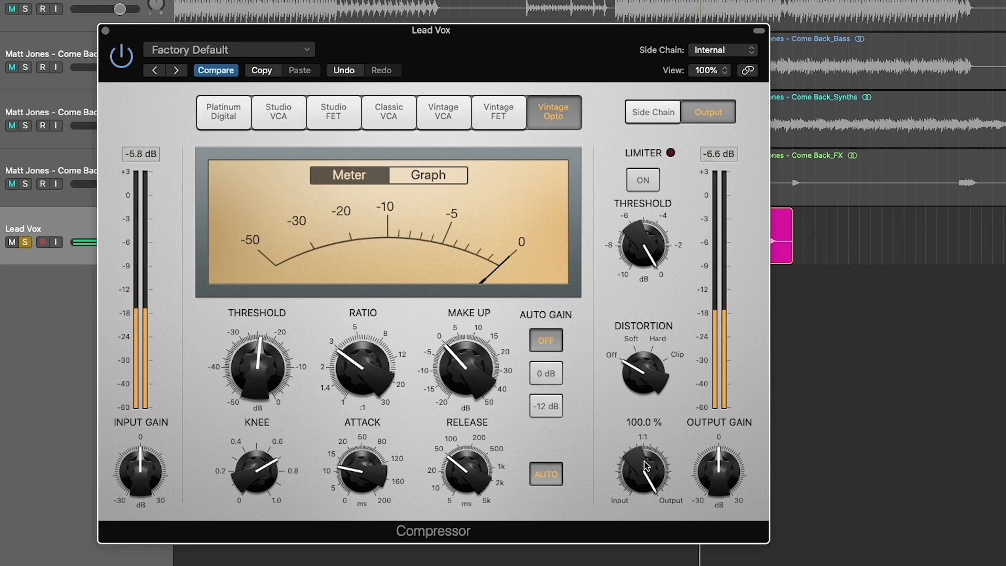
drag(643, 461, 639, 488)
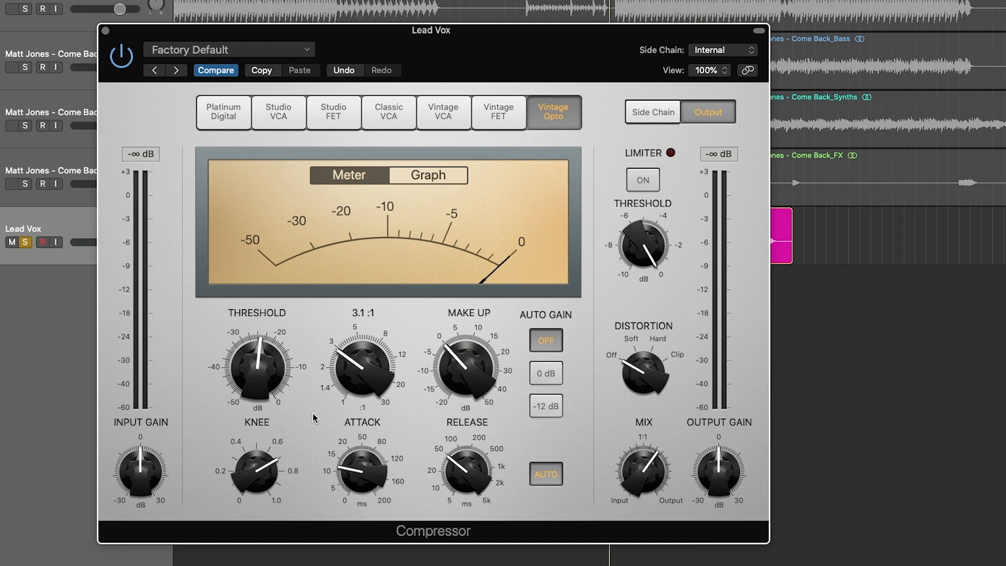
key(space)
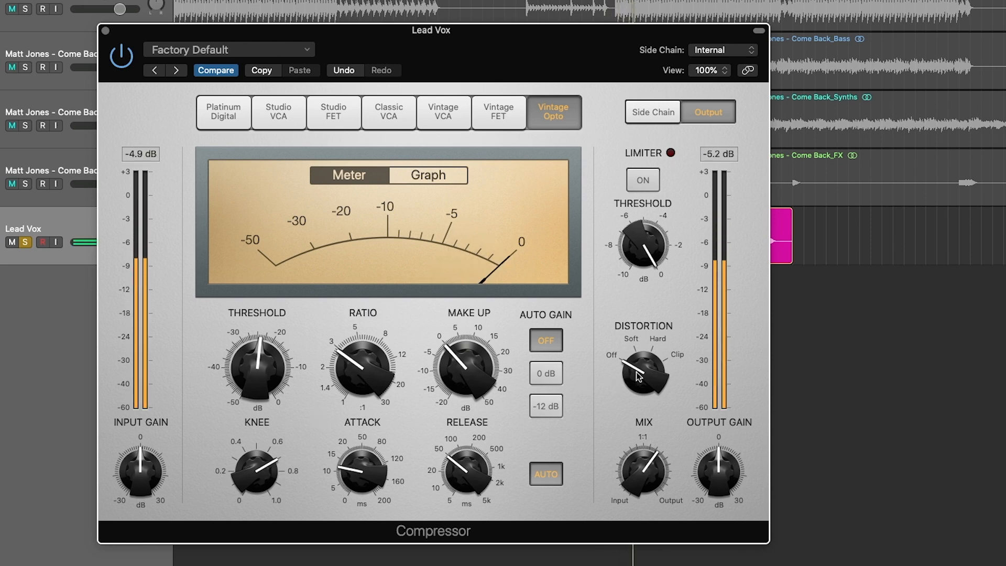
drag(644, 377, 642, 371)
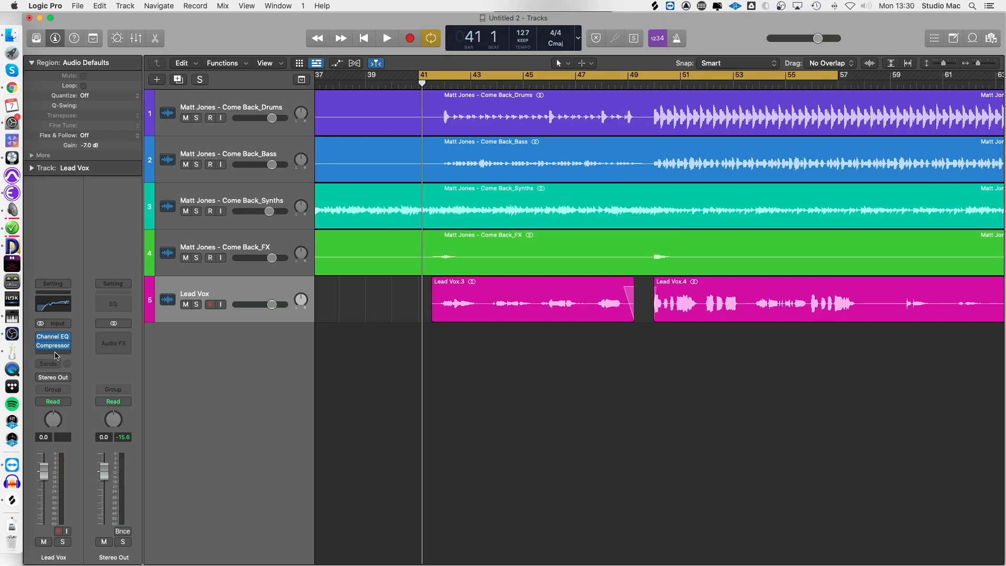
Step: Insert a stereo Vintage Tube EQ after the Compressor on the Lead Vox track and load its Tube Vocal preset
click(55, 355)
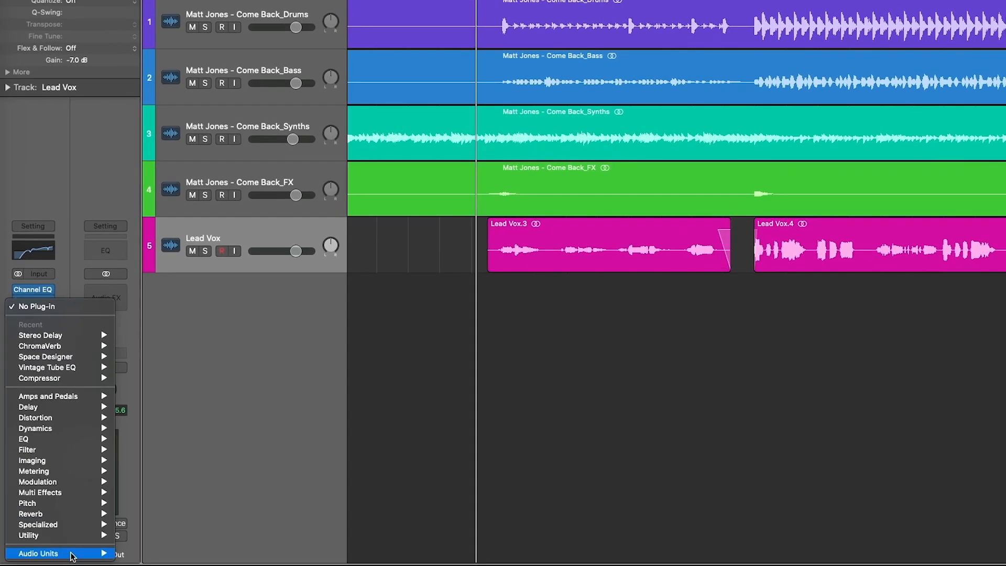
mouse_move(100, 558)
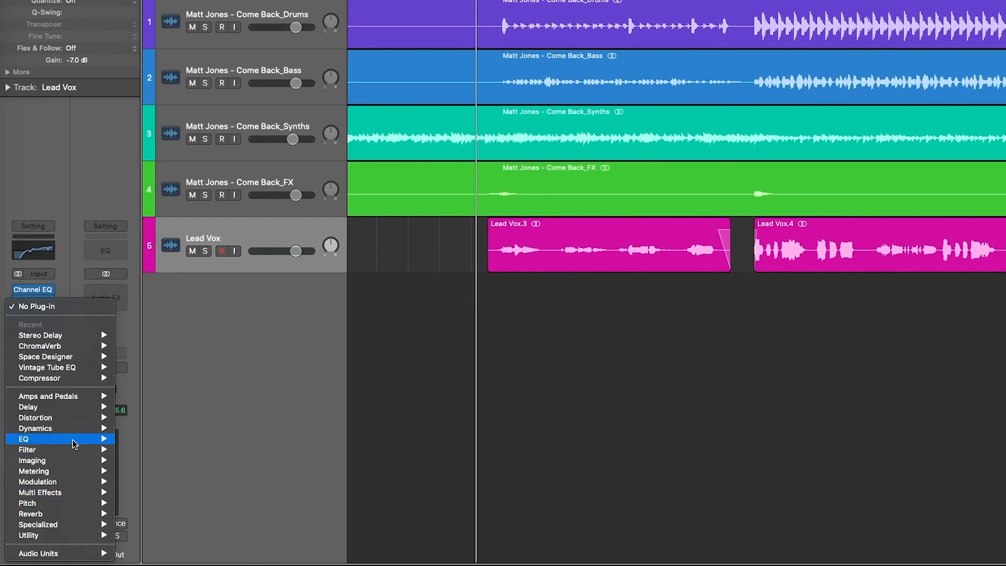
mouse_move(74, 440)
mouse_move(203, 490)
mouse_move(315, 503)
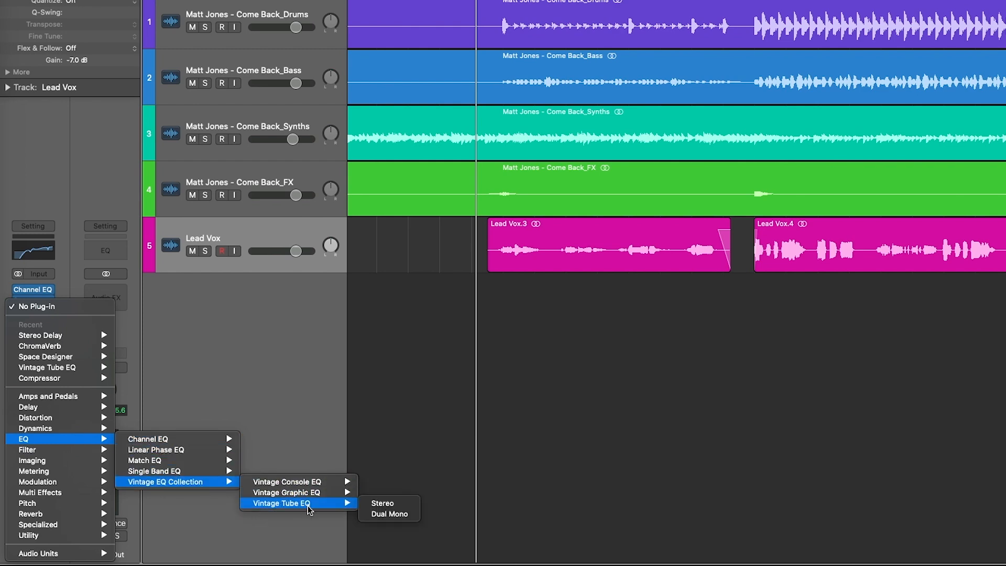
click(378, 504)
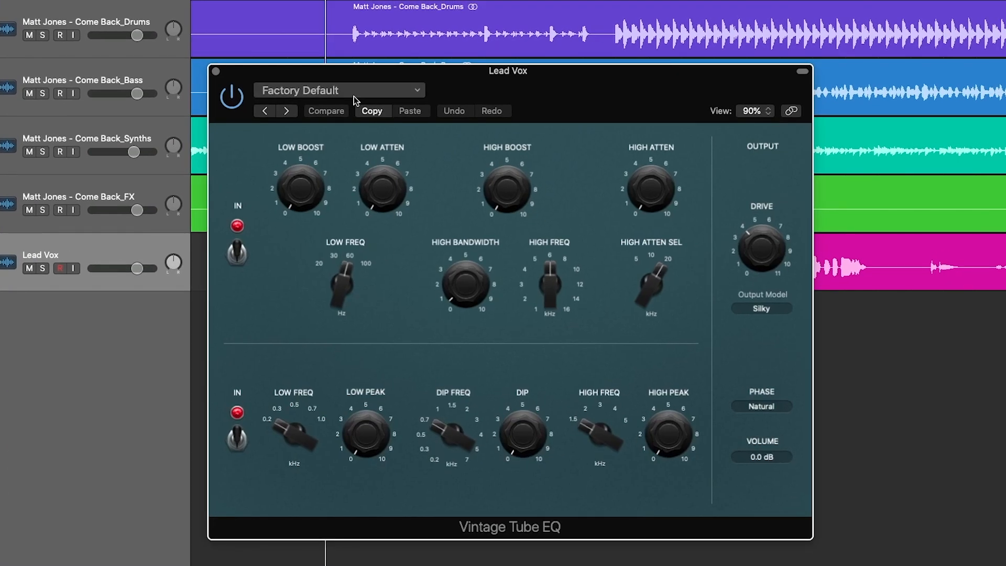
click(349, 94)
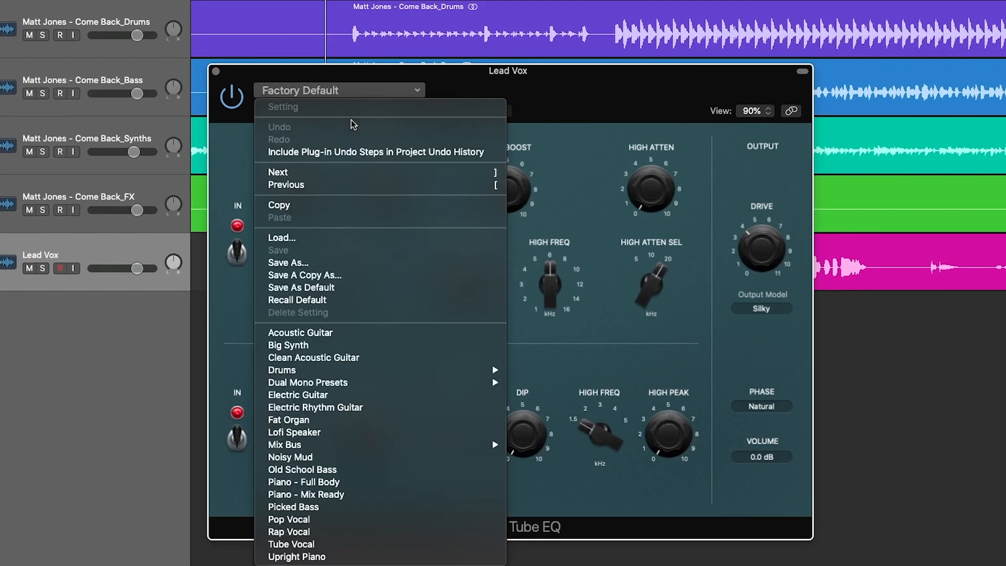
click(374, 550)
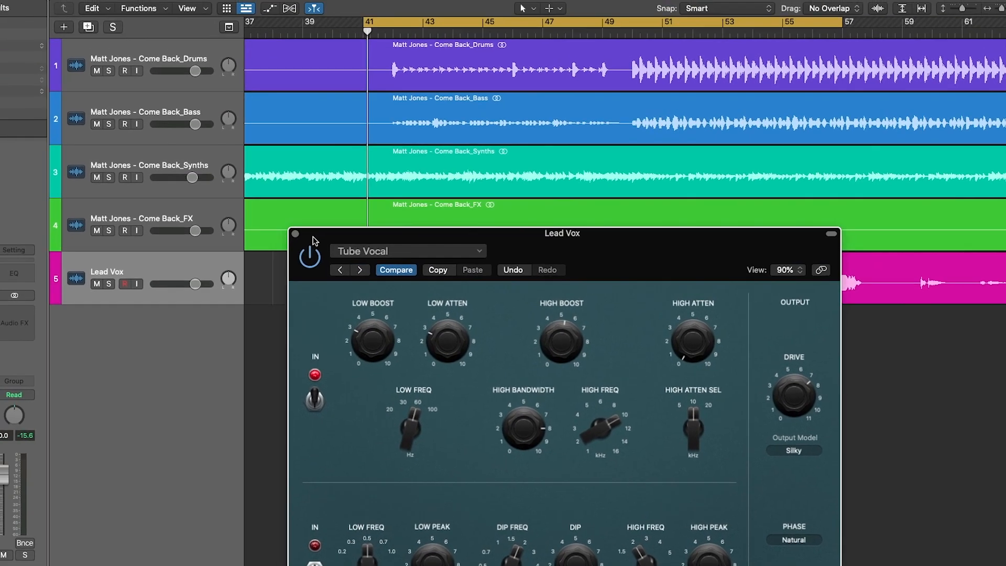
Step: Play the full mix from bar 41 to audition the Vintage Tube EQ on the vocal, and close its window
key(space)
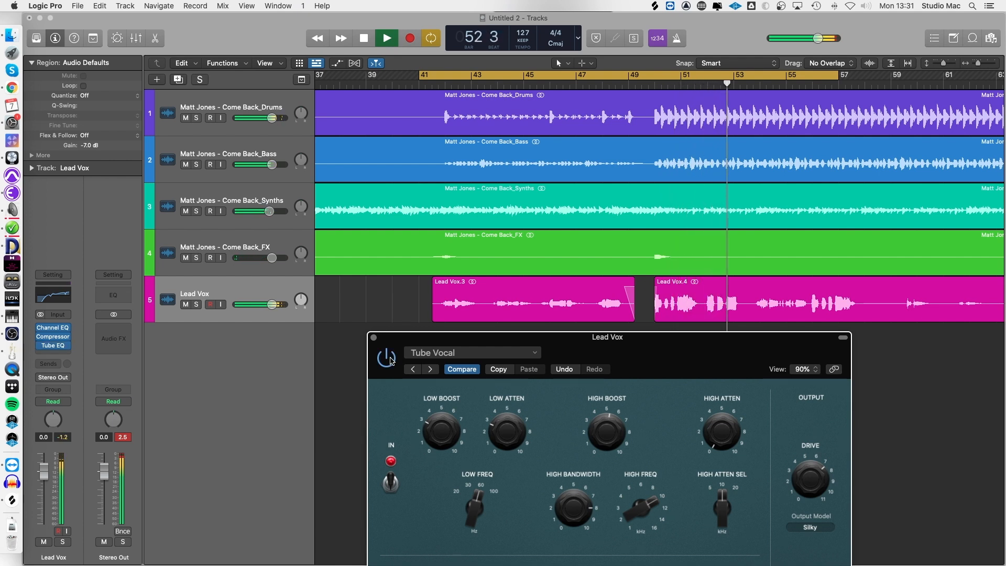
key(space)
click(373, 338)
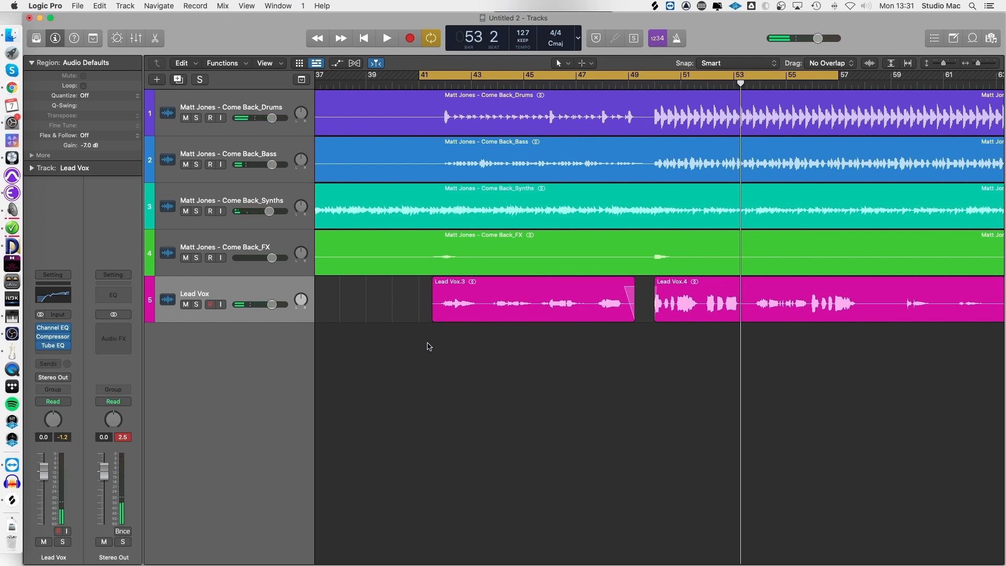
Step: Add a Bus 1 send to the Lead Vox track and name the resulting aux channel Reverb
click(53, 367)
mouse_move(68, 378)
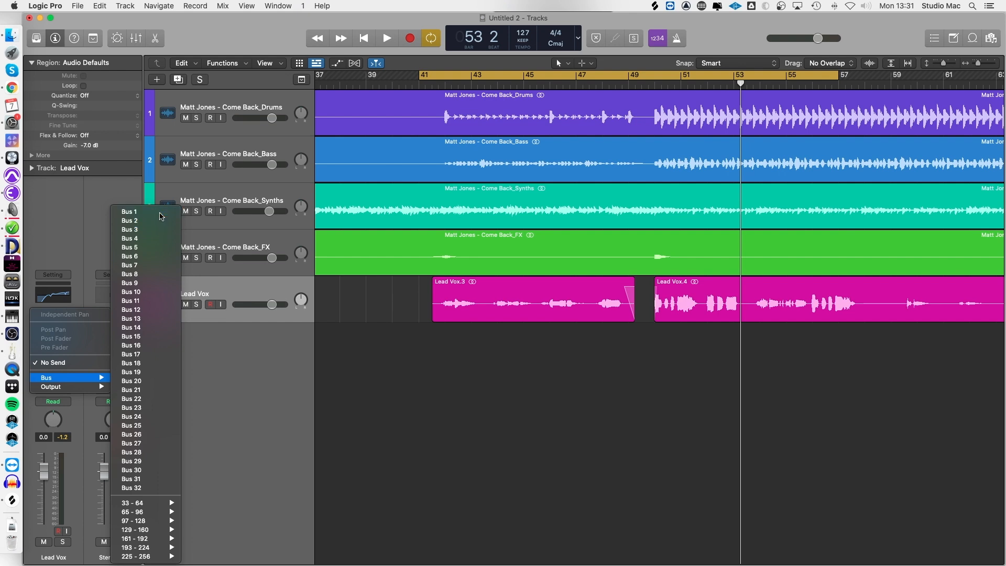
click(160, 213)
double_click(114, 556)
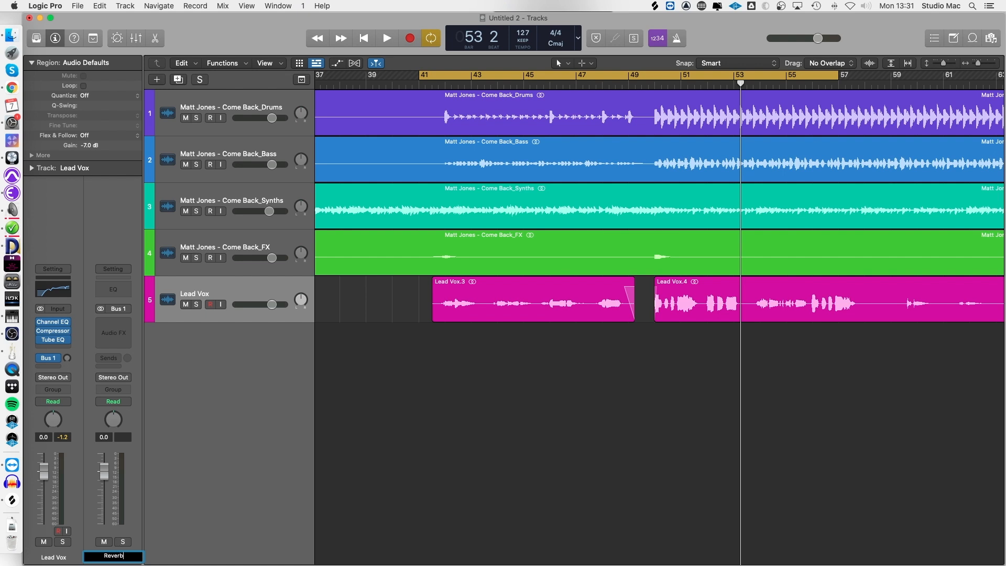
key(Return)
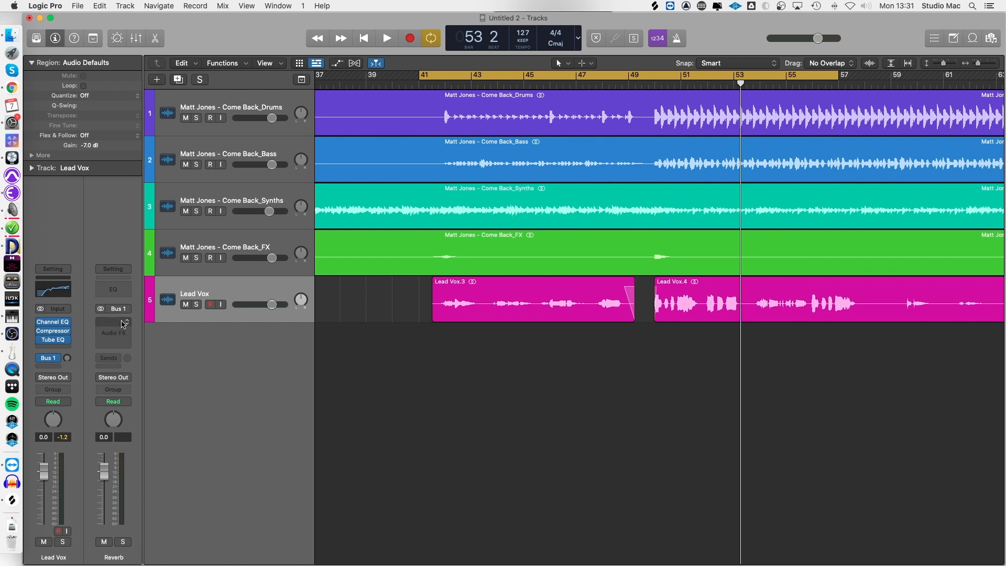
Step: Insert a stereo ChromaVerb on the Reverb channel and load the Warm Vibes hall preset
click(124, 341)
mouse_move(142, 486)
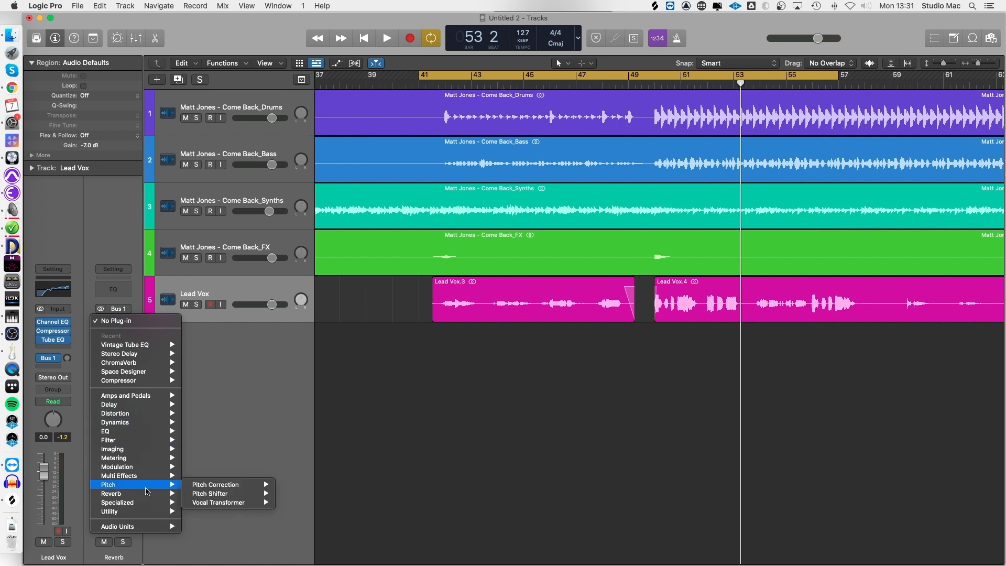
mouse_move(150, 408)
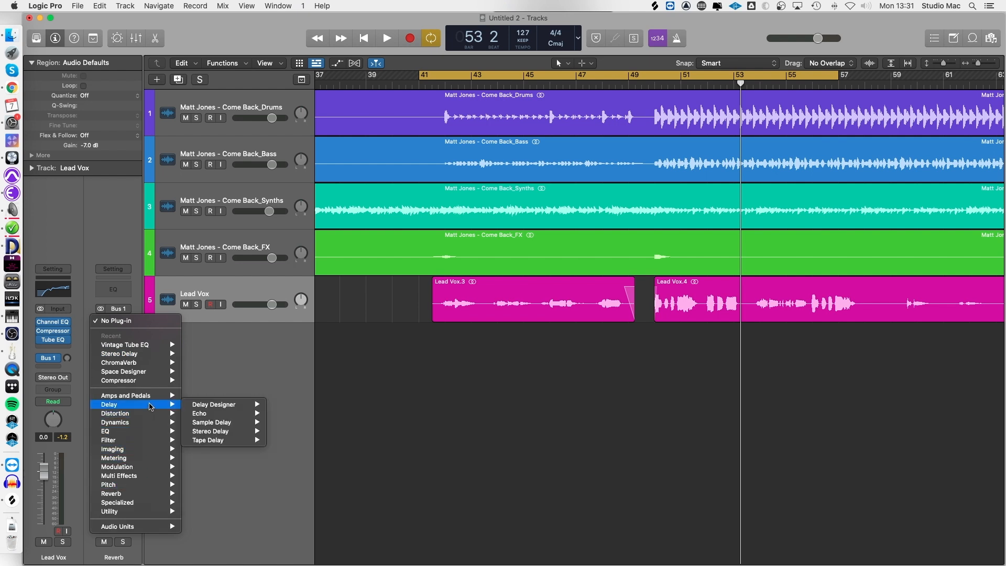
mouse_move(140, 468)
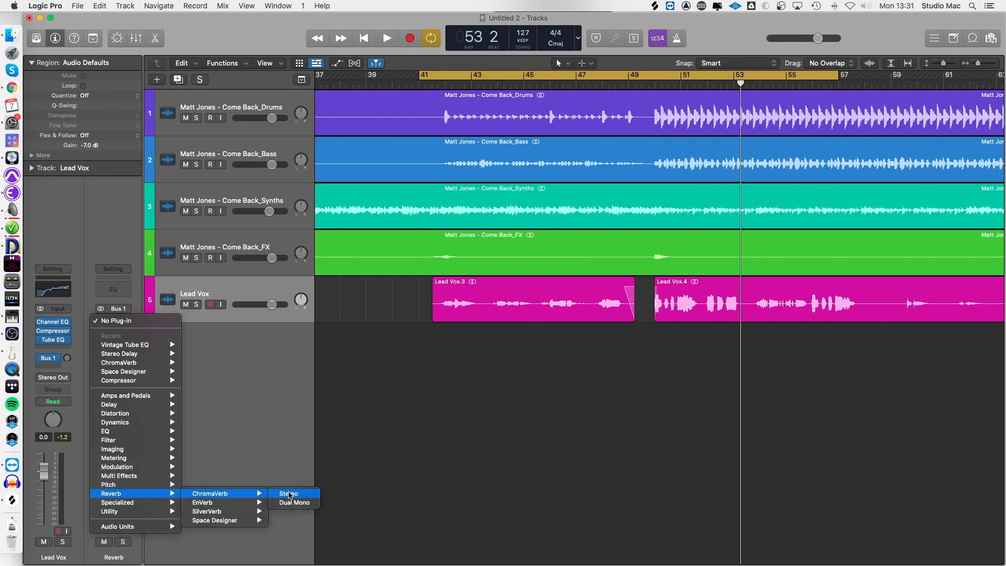
click(289, 496)
scroll(474, 370, down, 1)
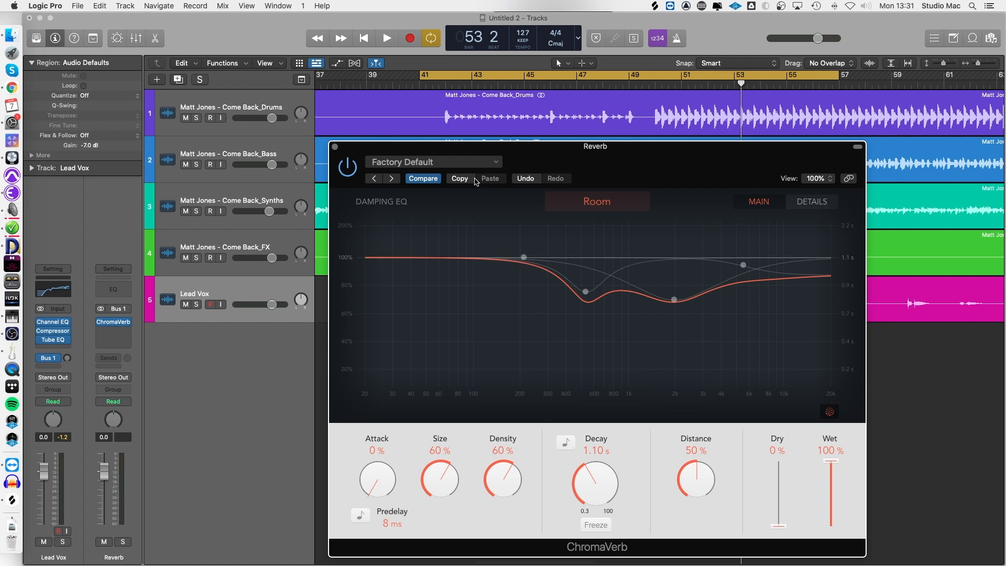
click(459, 164)
mouse_move(520, 387)
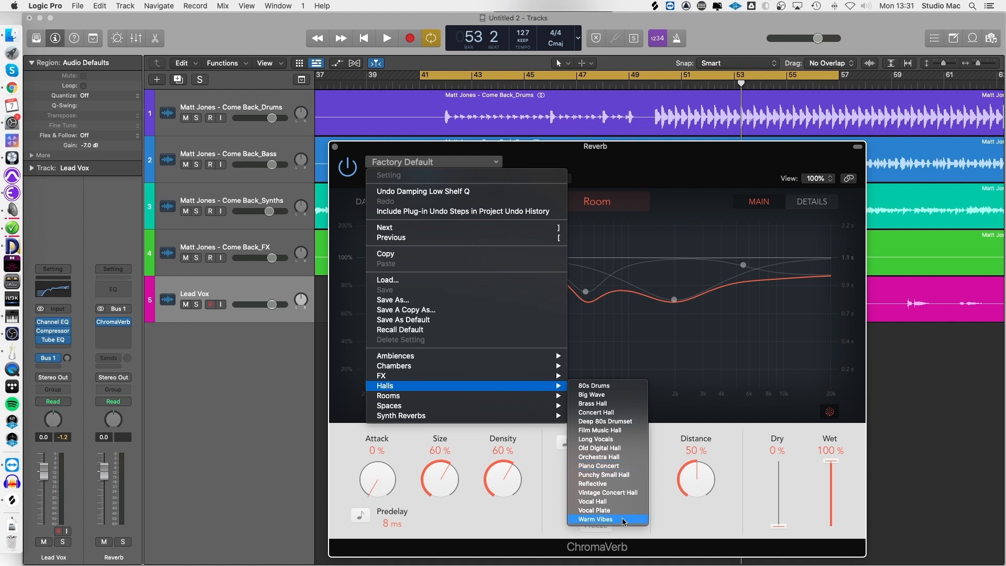
click(596, 518)
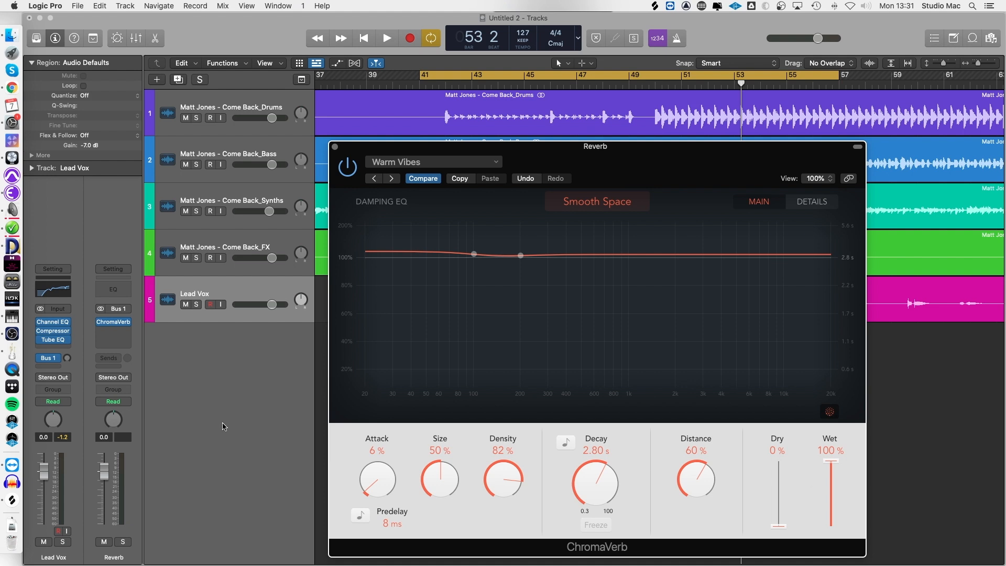
Step: Set the Lead Vox send to Bus 1 to about -16 dB during playback from bar 41, and close ChromaVerb
key(space)
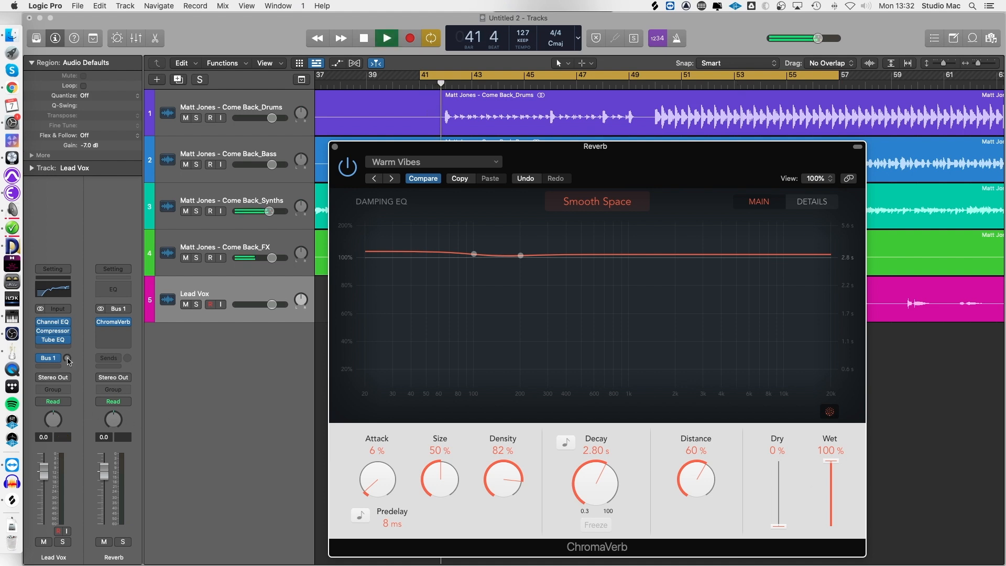
drag(68, 360, 73, 308)
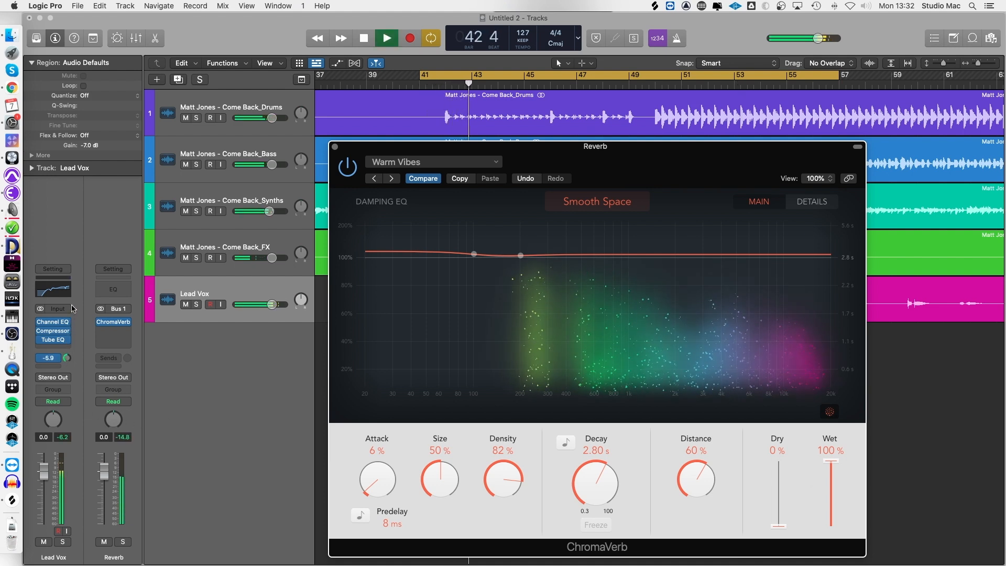
drag(72, 311, 69, 332)
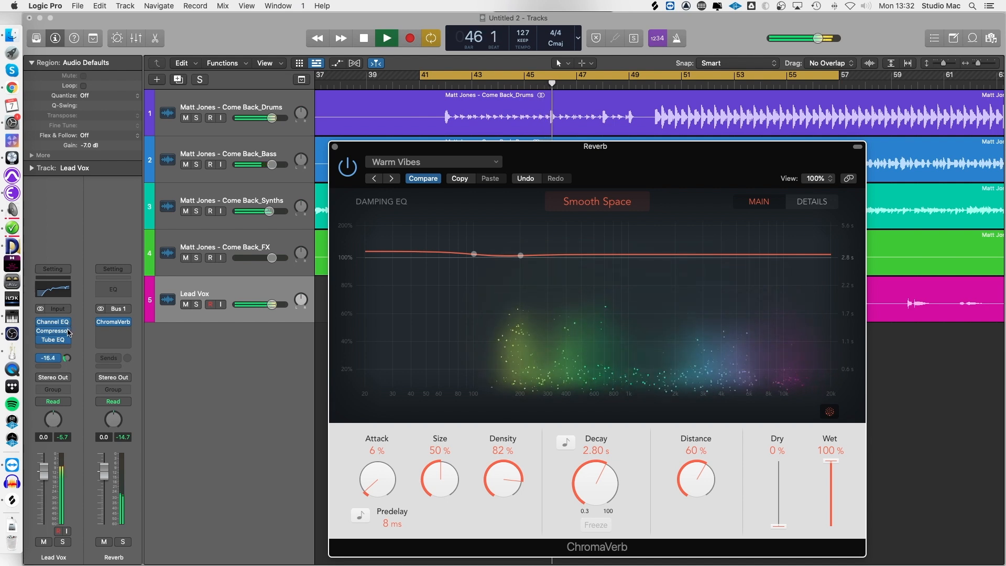
drag(67, 335, 65, 336)
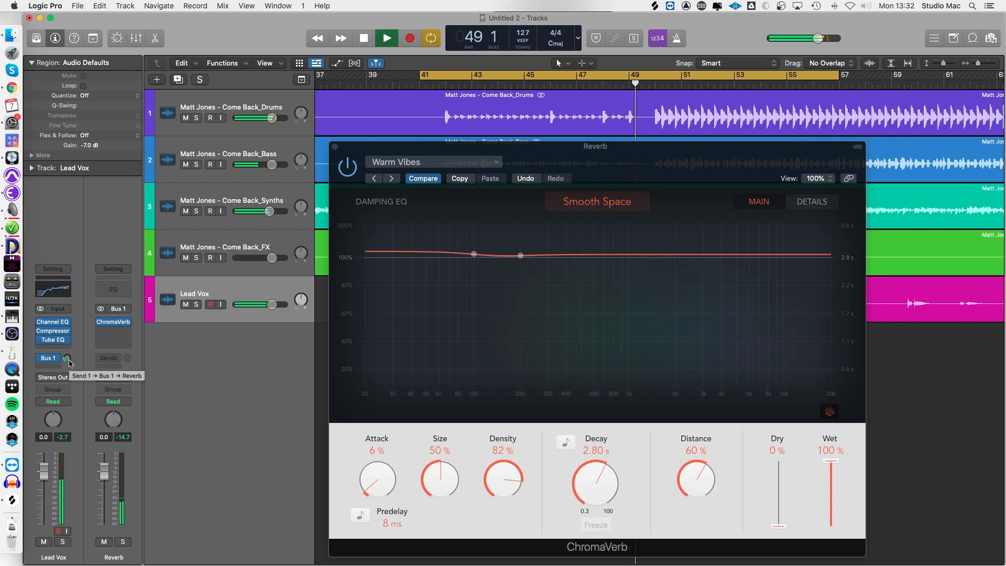
key(space)
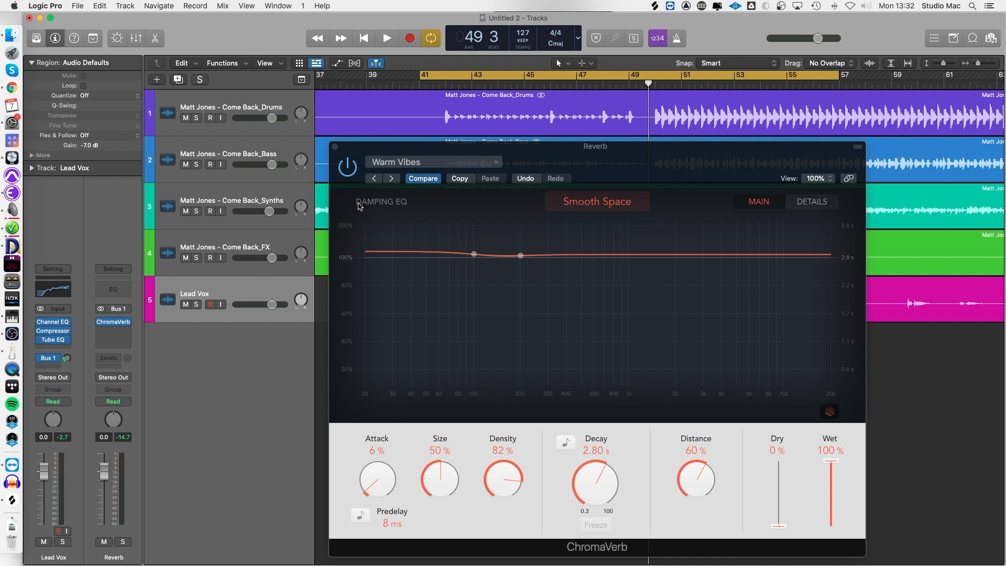
click(336, 147)
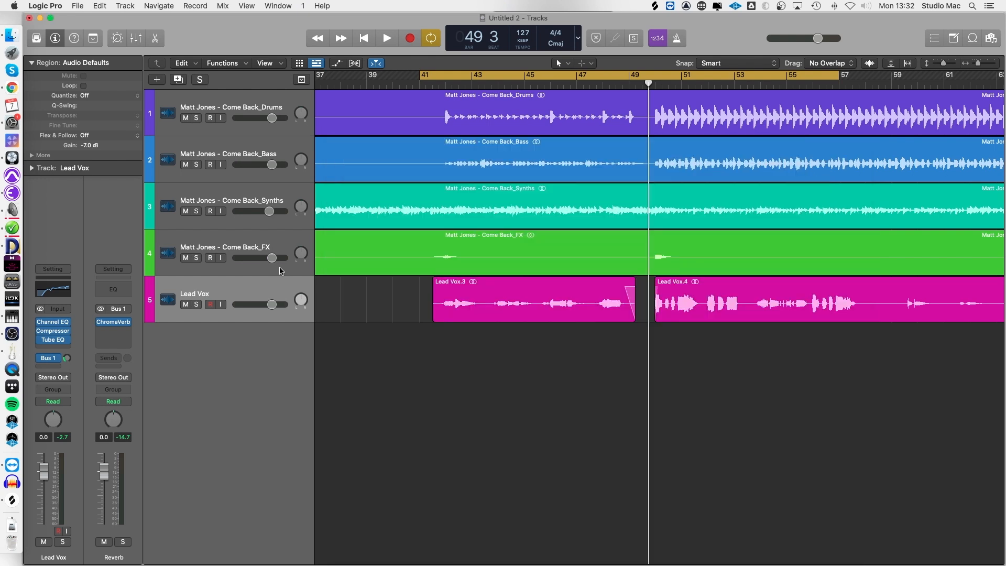
Step: Add a Bus 2 send to the Lead Vox track and name the resulting aux channel Delay
click(52, 367)
mouse_move(87, 381)
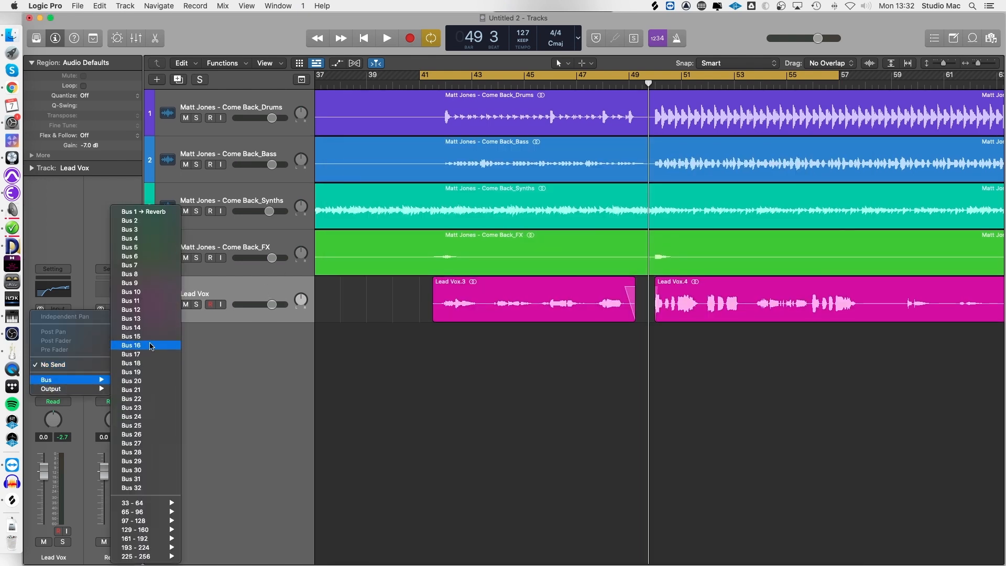
click(156, 221)
double_click(114, 558)
text(Delay)
key(Return)
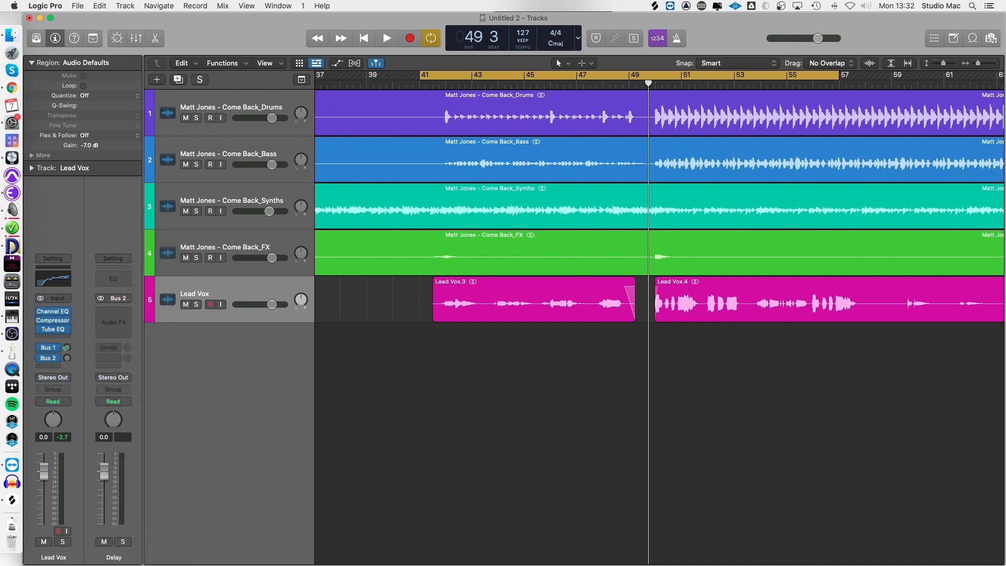
Step: Insert a stereo Stereo Delay on the Delay channel and load the Dual 1\8 Note Dotted preset
click(112, 311)
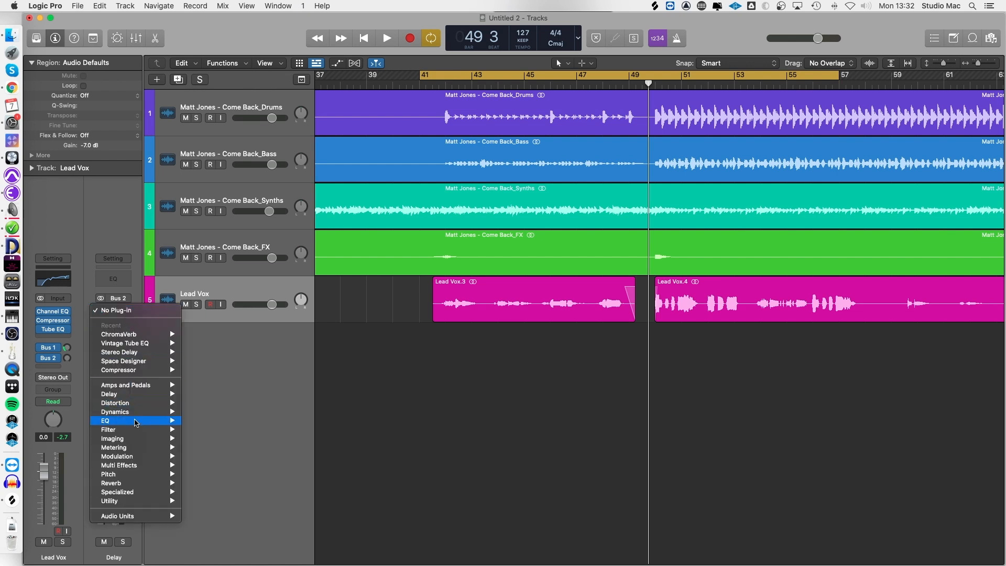
mouse_move(145, 396)
mouse_move(237, 412)
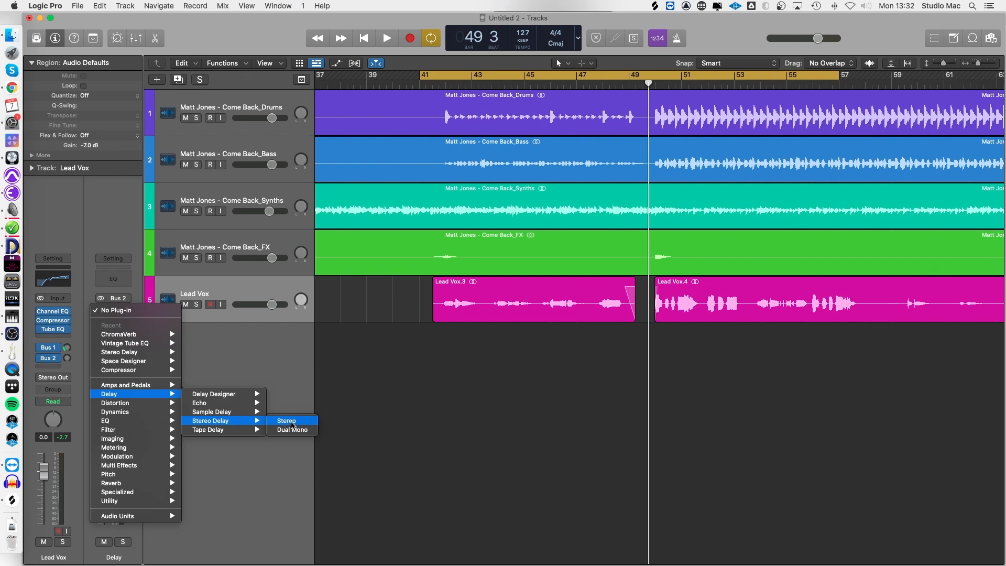
click(291, 422)
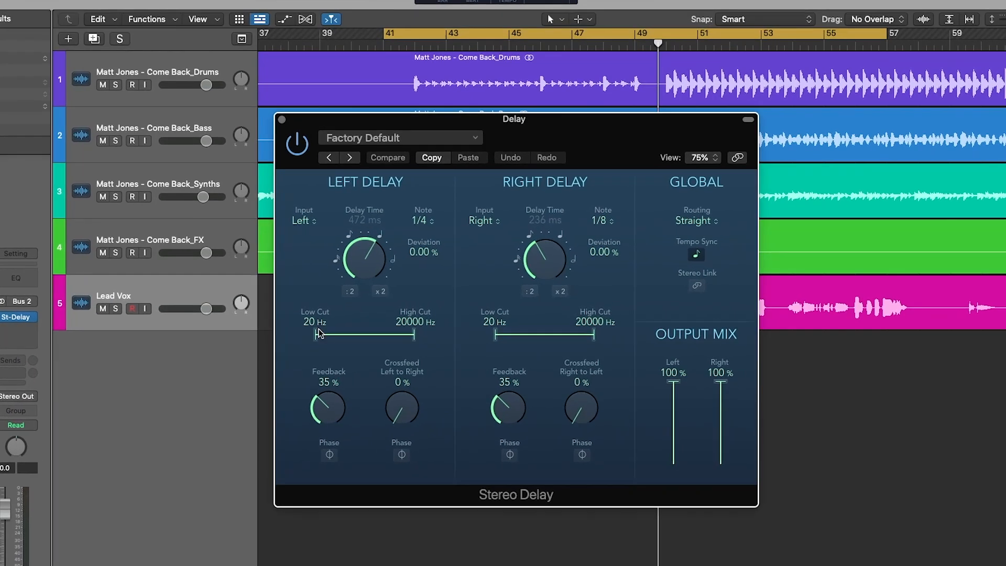
click(413, 141)
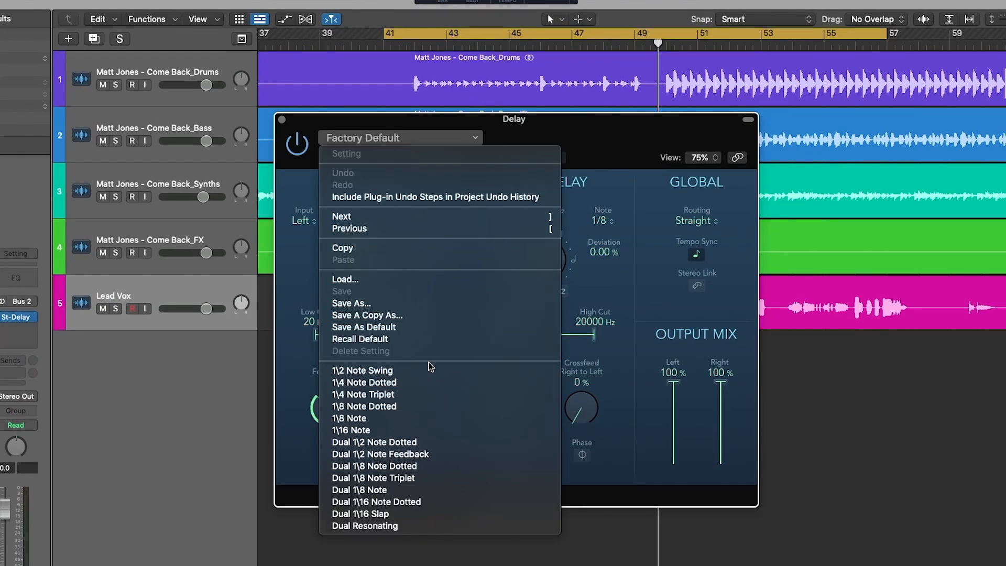
click(436, 467)
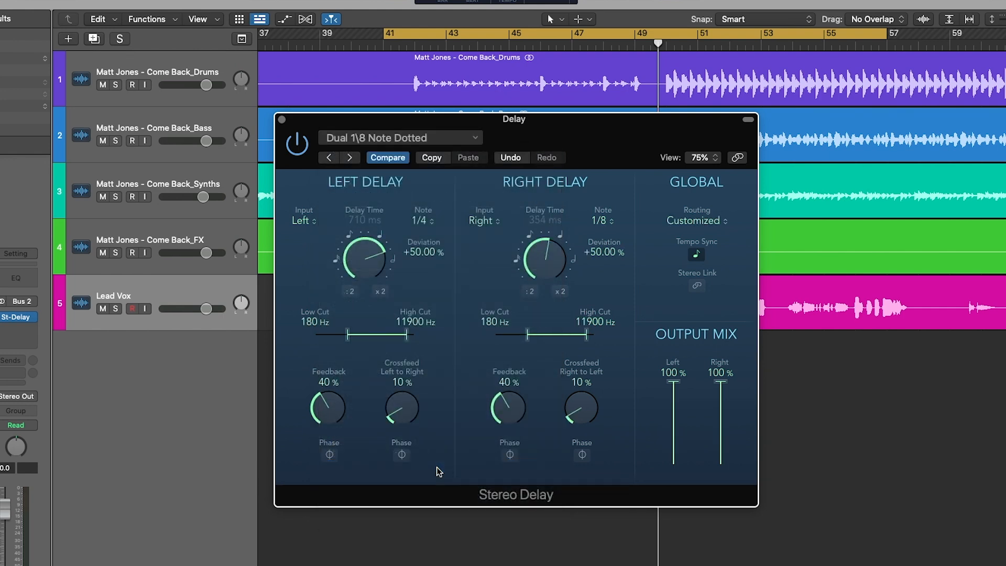
Step: During playback from bar 41, raise the Lead Vox send to Bus 2 to about -10.9 dB and set both delay feedbacks to 33%
key(space)
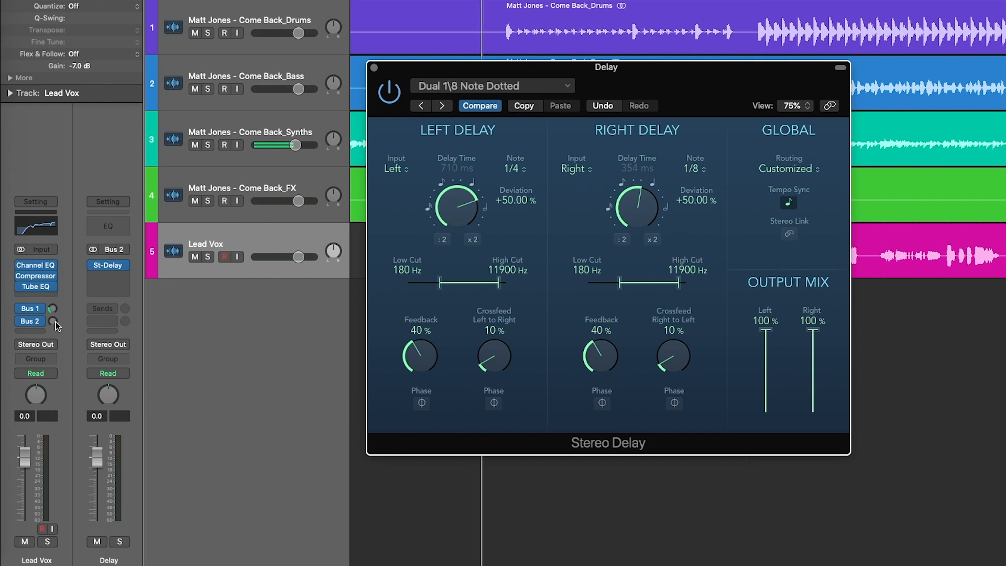
drag(55, 322, 60, 279)
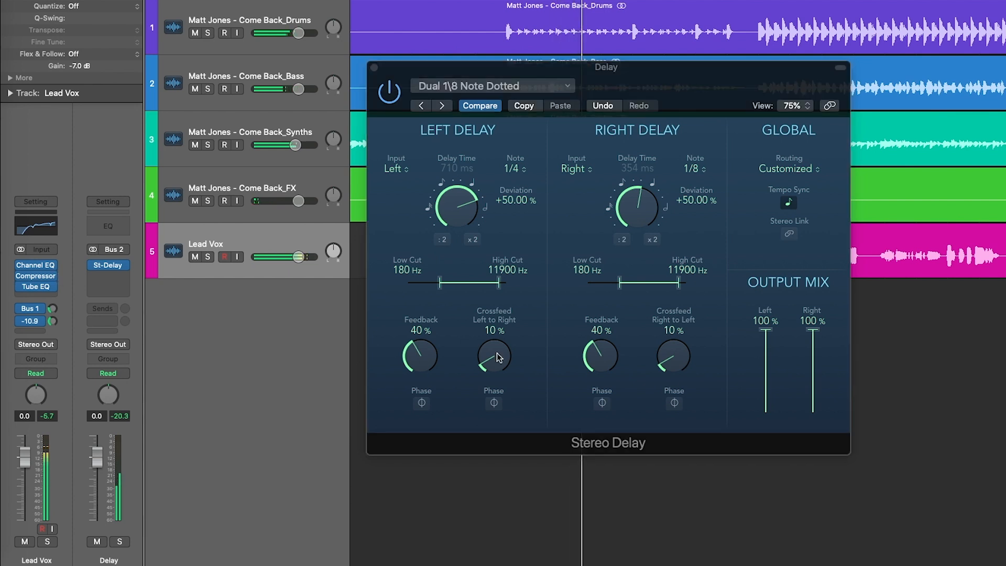
drag(606, 360, 606, 370)
mouse_move(424, 358)
mouse_down()
mouse_move(426, 374)
mouse_move(419, 368)
mouse_up()
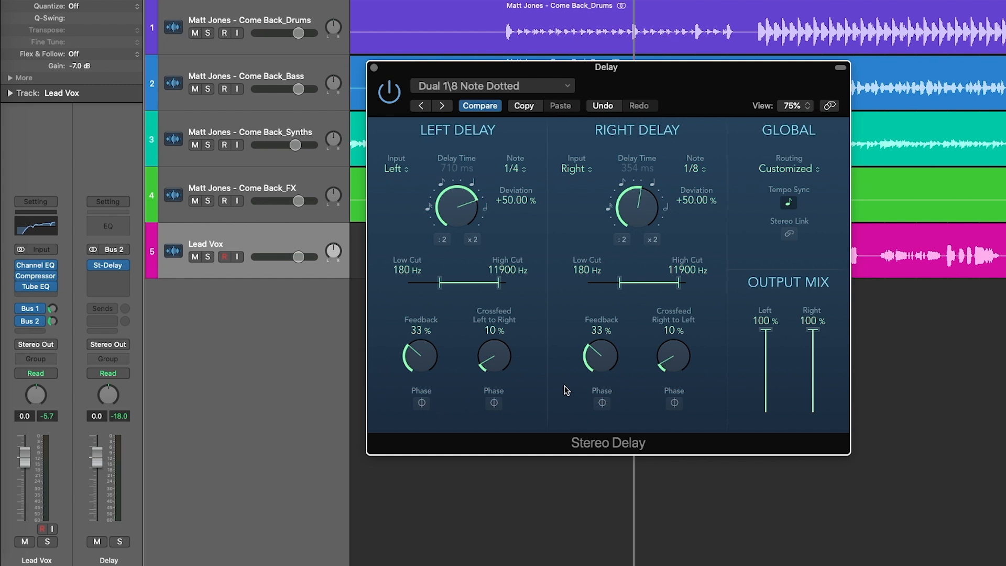
Step: Lower the Lead Vox send to Bus 2 to about -19 dB while playing the mix from bar 41
drag(53, 321, 52, 322)
drag(52, 335, 52, 332)
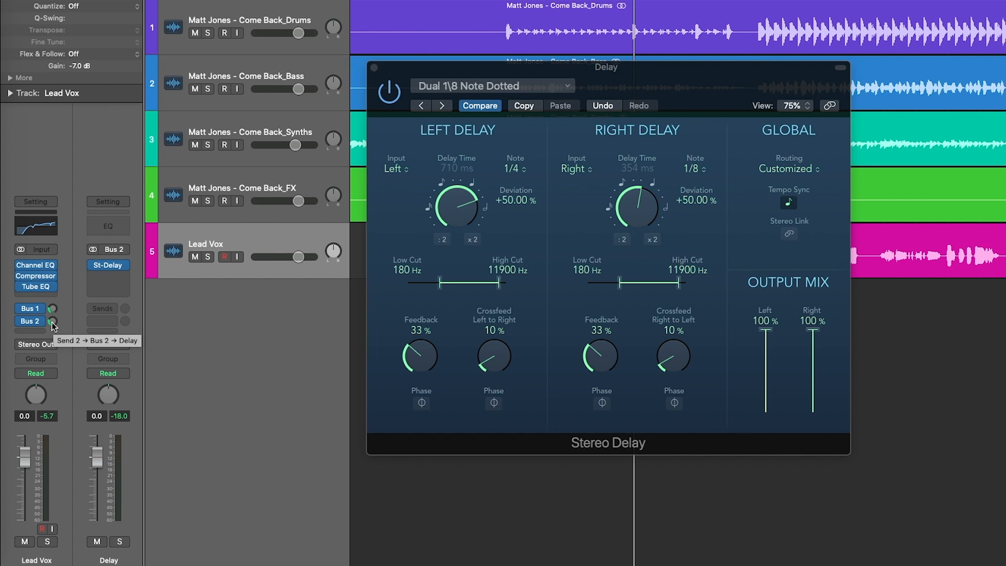
key(space)
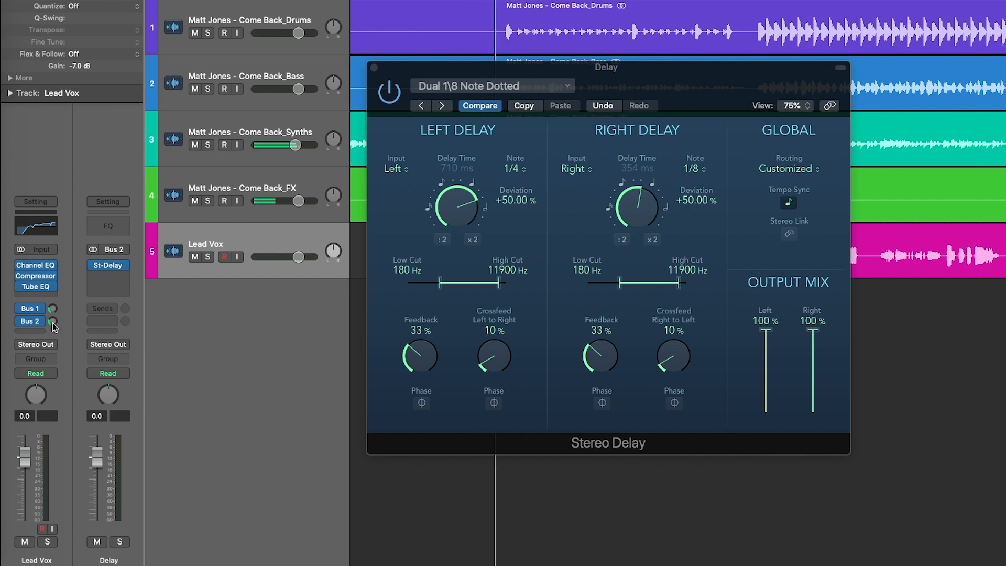
drag(52, 323, 52, 320)
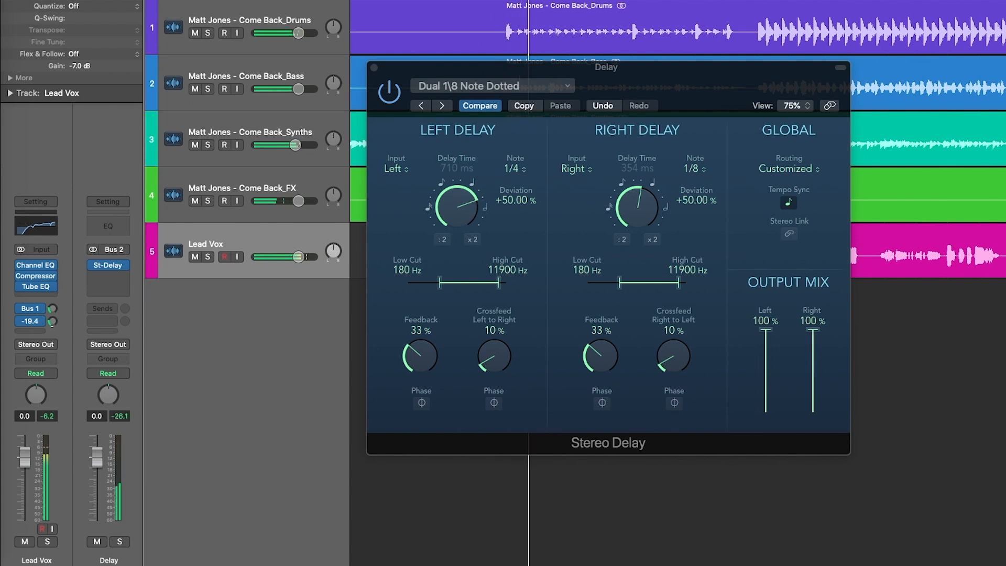
drag(52, 321, 52, 322)
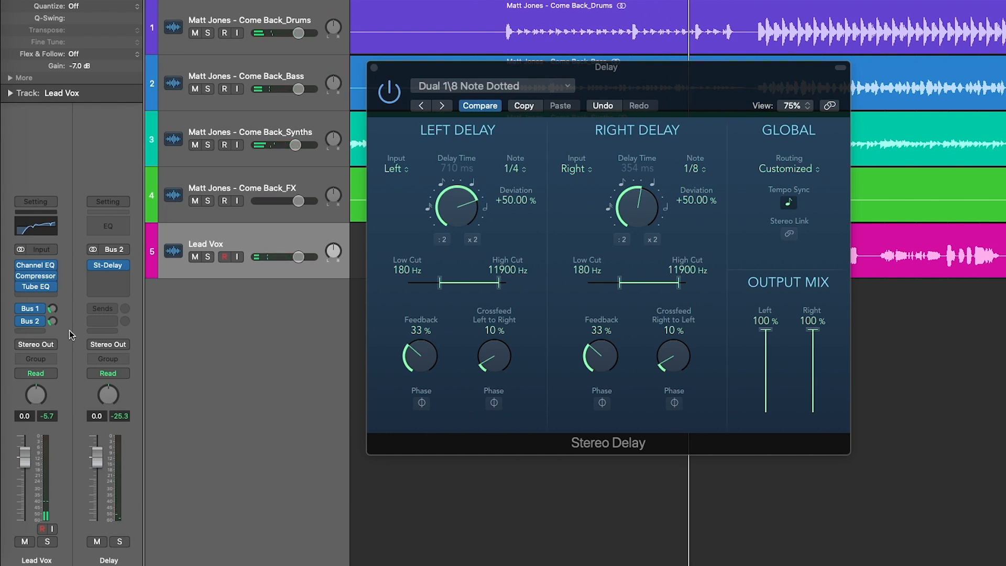
Step: Add a Bus 1 send to the Delay channel at about -20.9 dB and close the Stereo Delay window
click(105, 310)
mouse_move(128, 327)
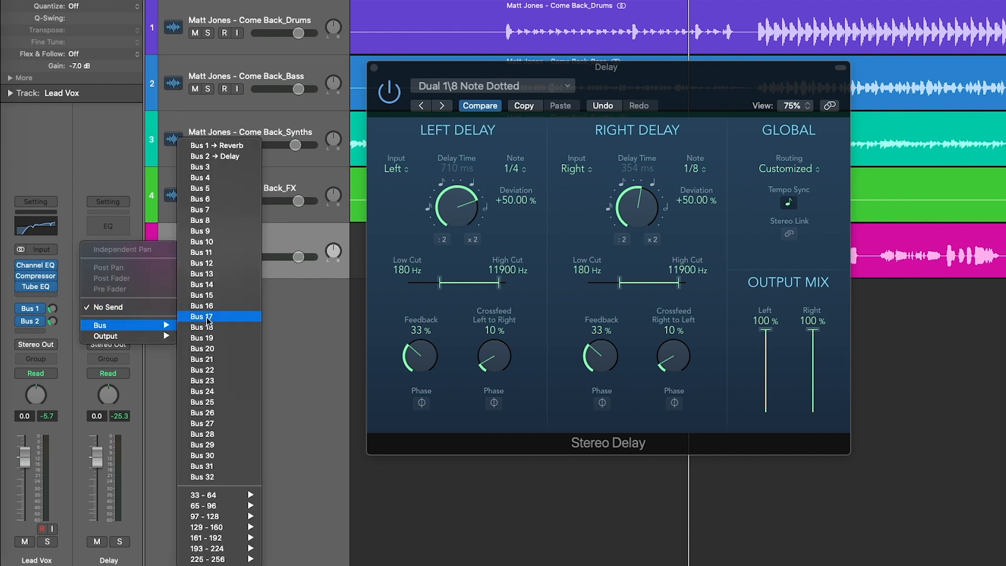
click(255, 160)
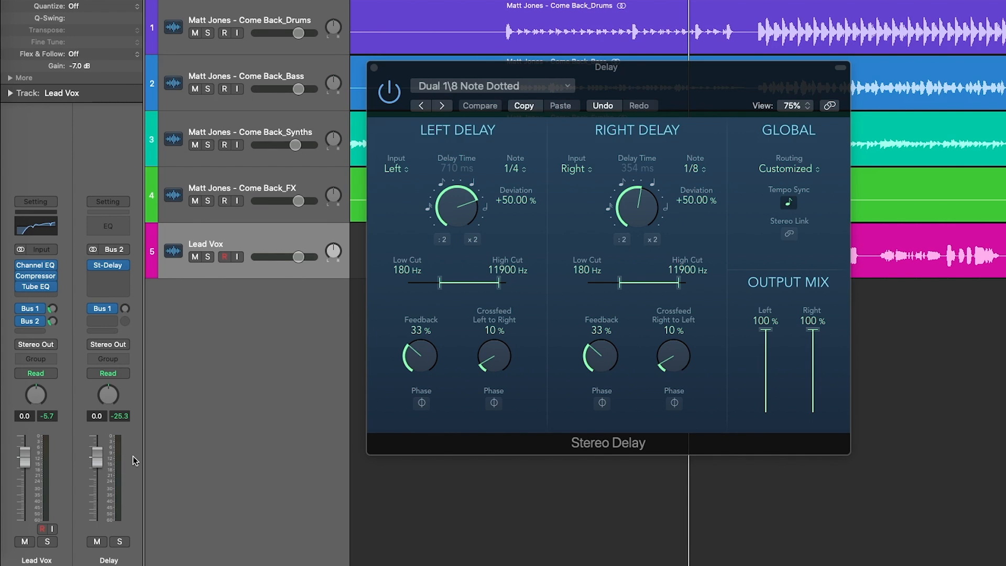
drag(126, 311, 126, 296)
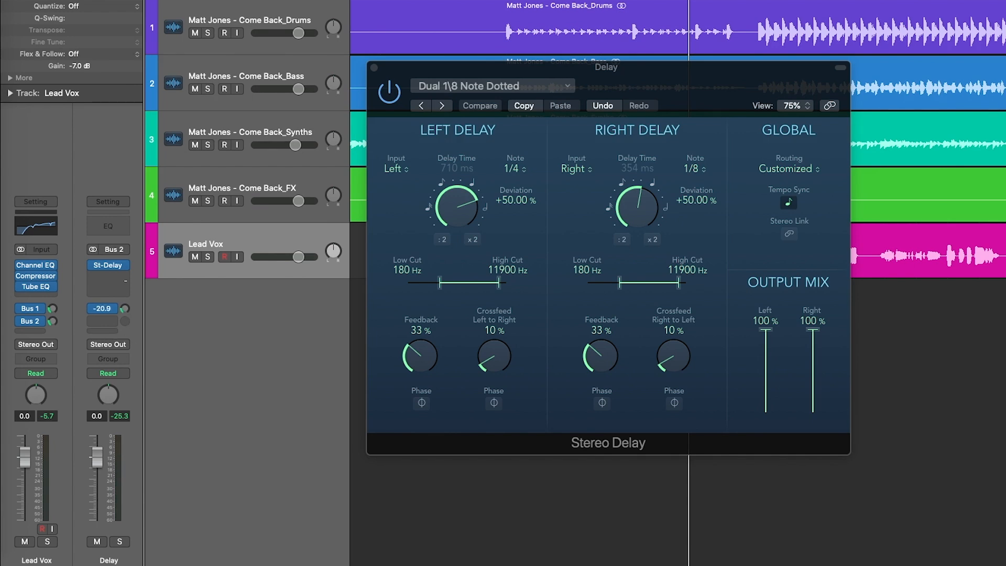
click(373, 67)
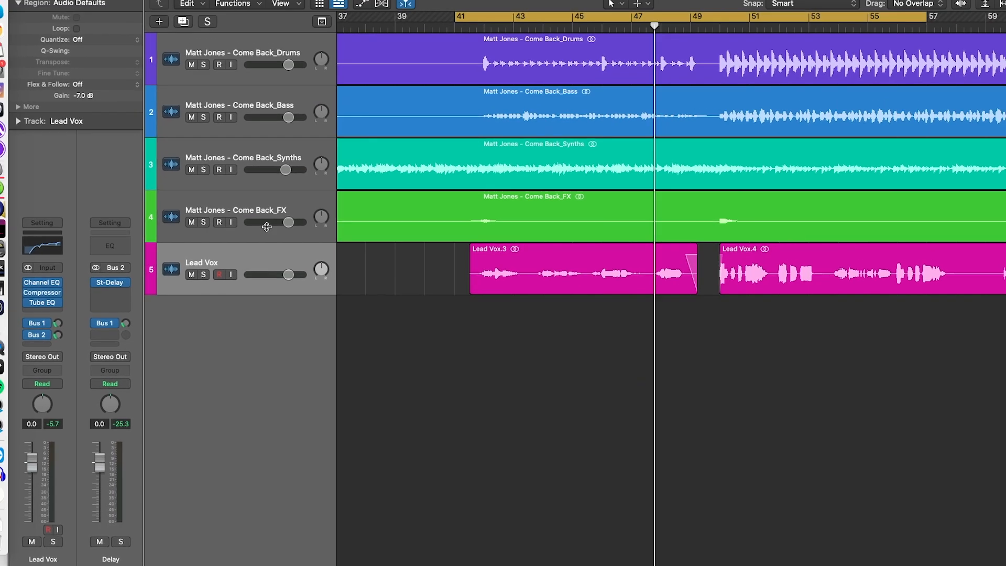
Step: Play the mix from bar 41 through the drop and fine-tune the Delay channel's send to the reverb bus
key(space)
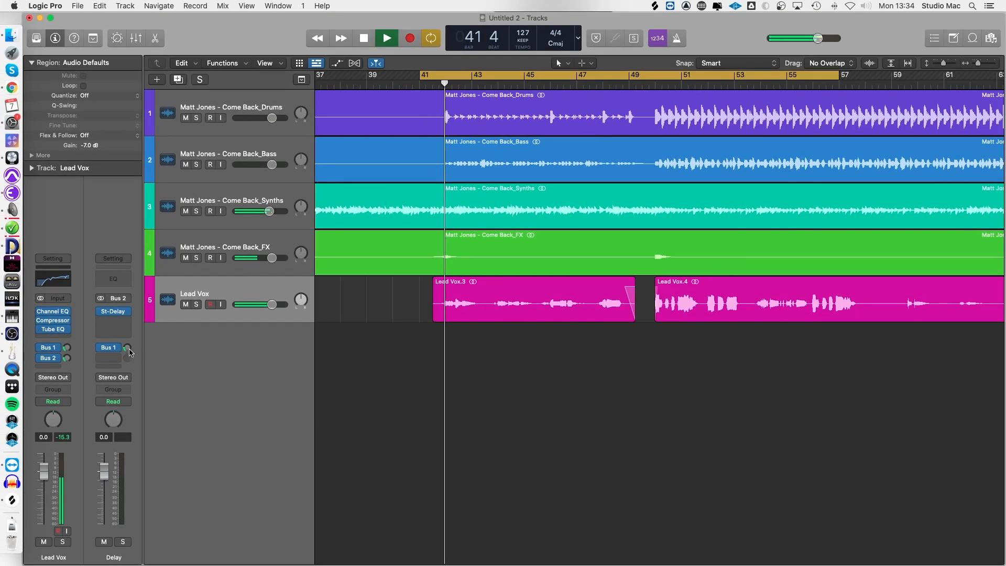
mouse_move(129, 350)
mouse_down()
mouse_move(128, 304)
mouse_move(131, 348)
mouse_up()
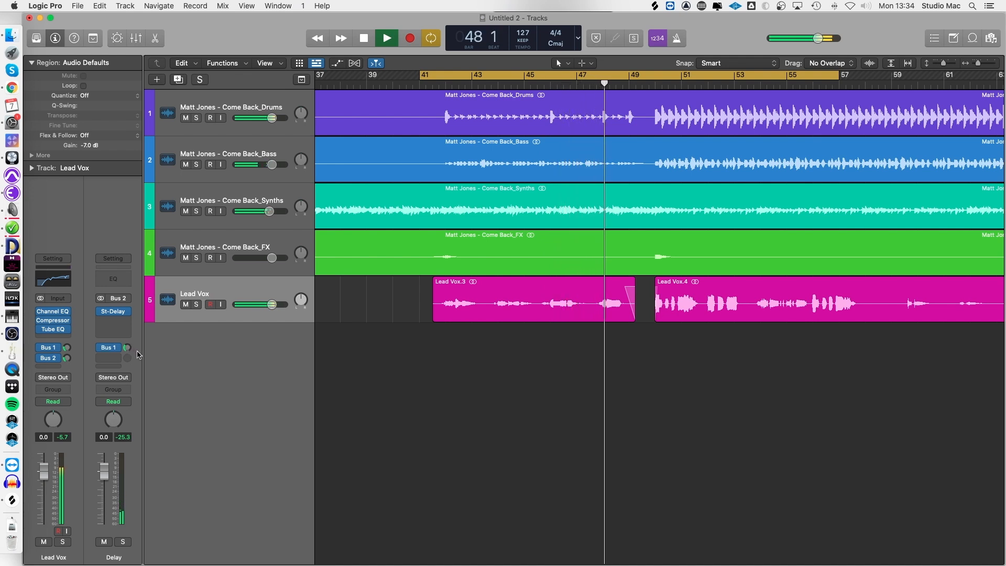
mouse_move(129, 351)
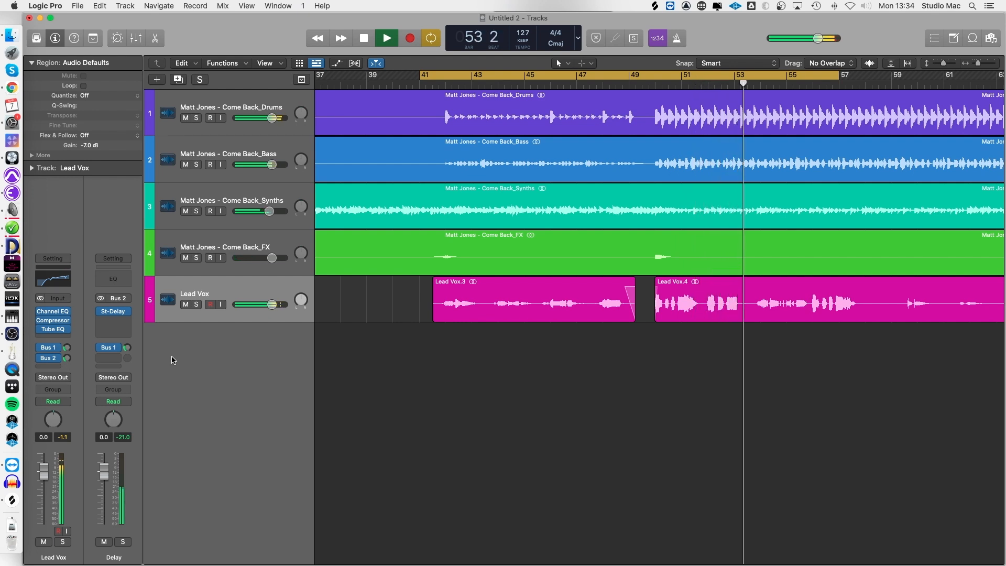
key(space)
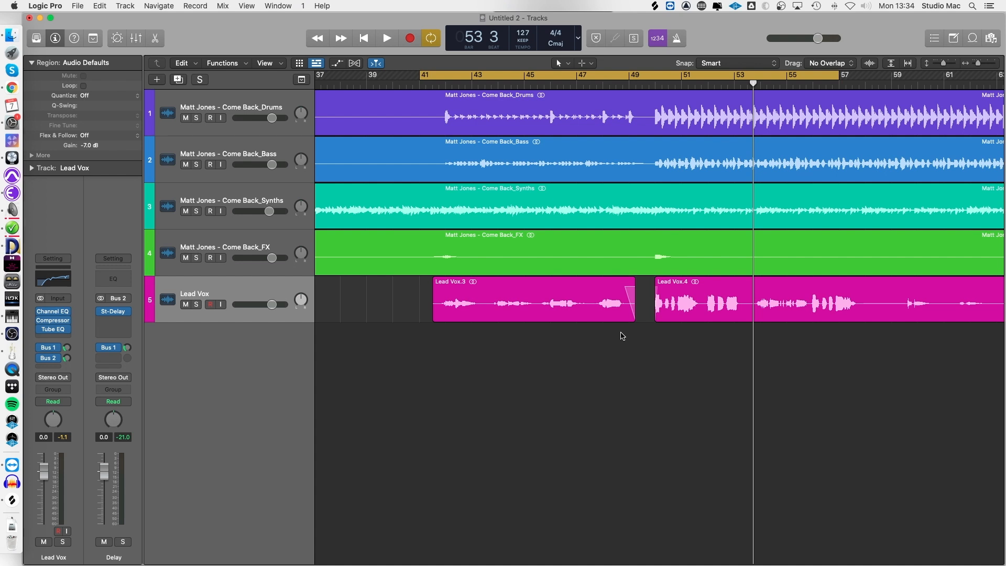
Step: Duplicate the Lead Vox track, copy the Lead Vox.3 region onto it, and trim the copy's start to about the middle of bar 47
key(super+d)
drag(591, 305, 589, 342)
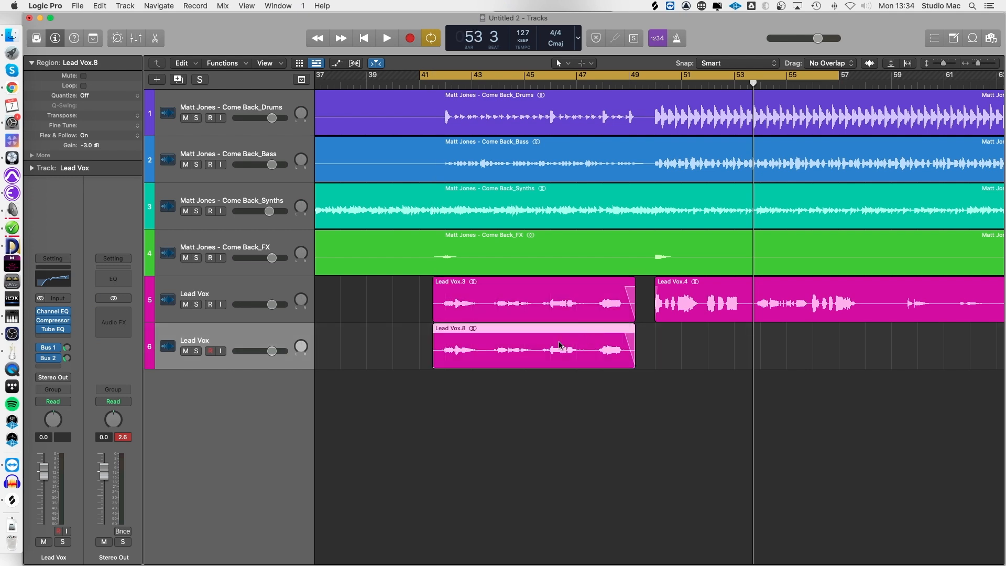
drag(431, 362, 591, 363)
key(super+Right)
key(super+Right)
key(super+Right)
key(super+Right)
scroll(618, 367, right, 5)
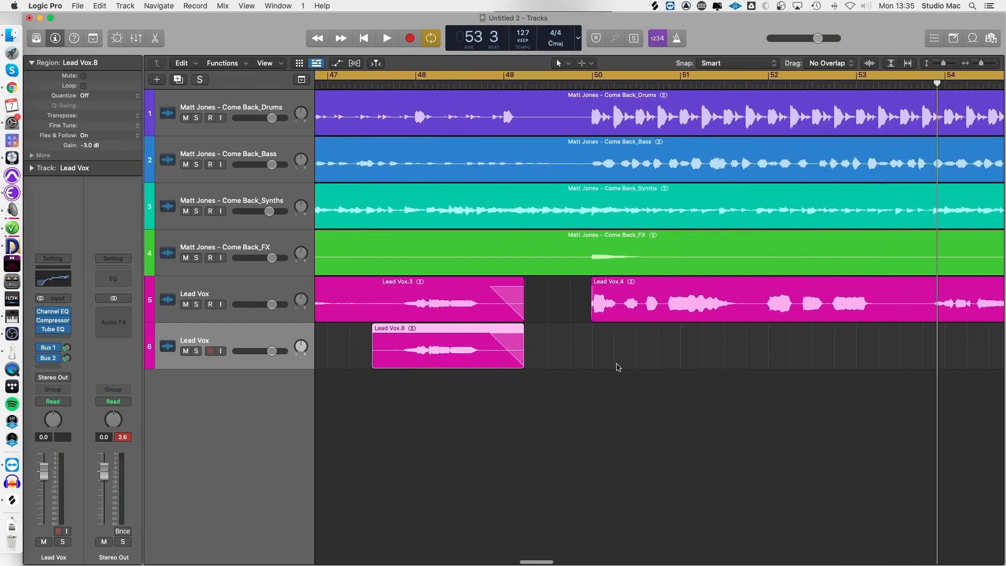
key(super+Left)
key(super+Left)
key(super+Left)
scroll(615, 367, left, 3)
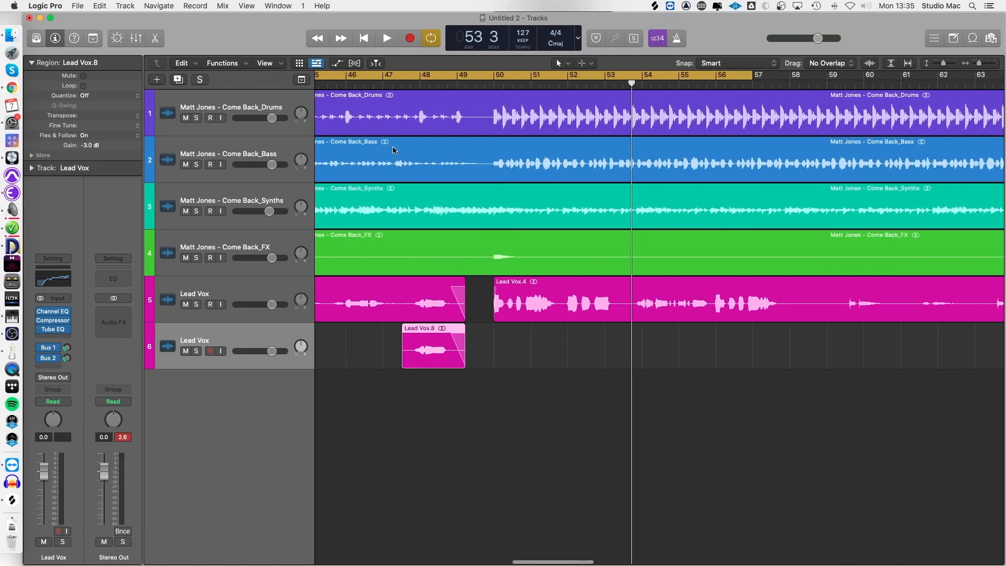
Step: Bypass the inserts and sends on the duplicate Lead Vox track and play from about bar 46 to audition the copied phrase
click(41, 298)
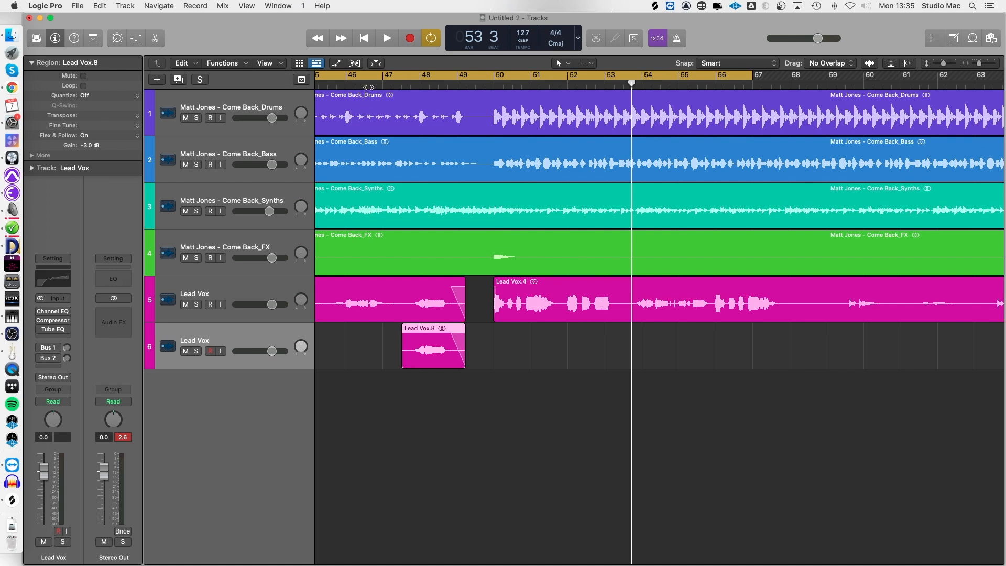
click(368, 88)
key(space)
scroll(506, 257, right, 5)
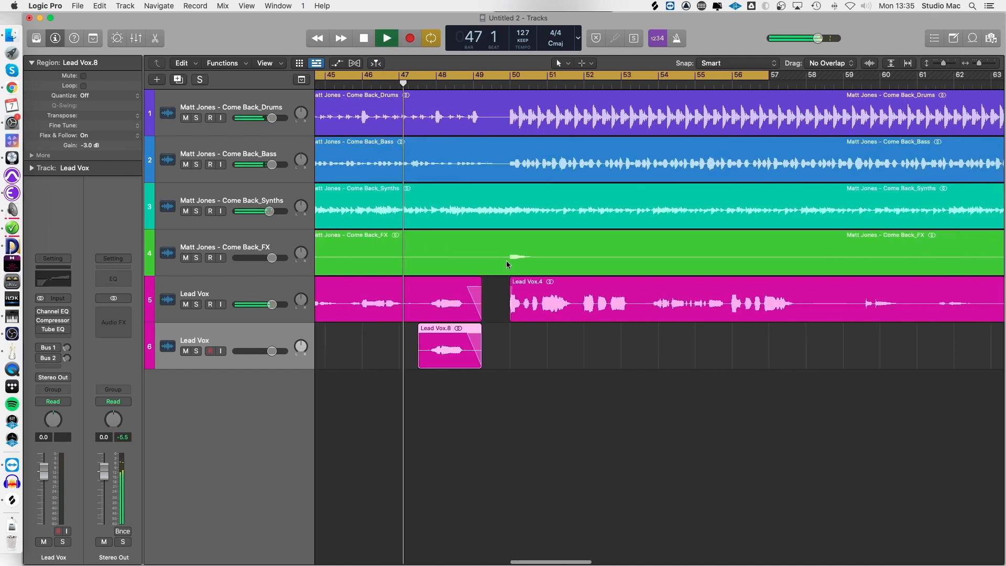
scroll(511, 272, up, 2)
scroll(511, 272, up, 3)
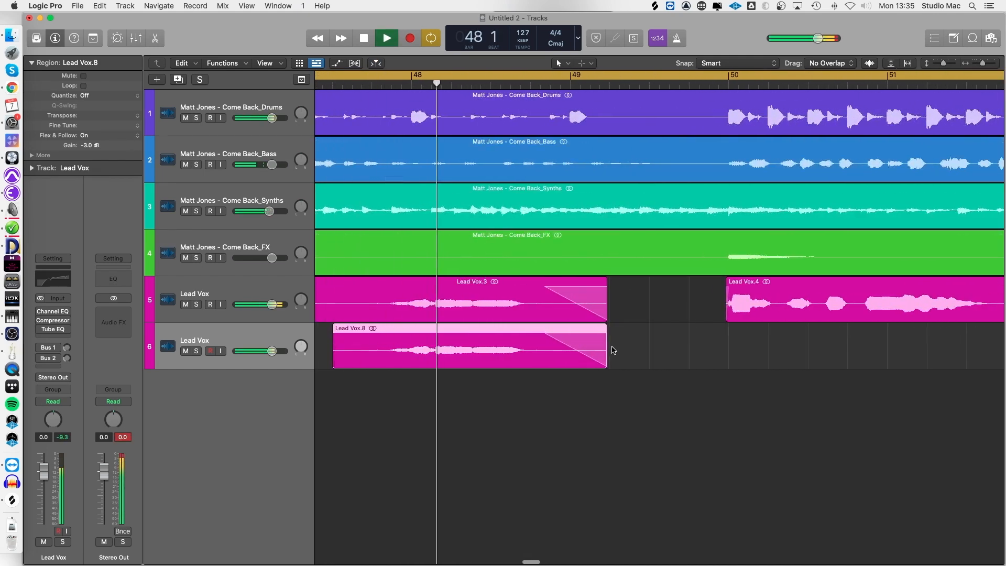
key(space)
Step: Trim the start of the copied vocal region to 48 2 3 47 and set its fade-in to 12
drag(332, 364, 470, 374)
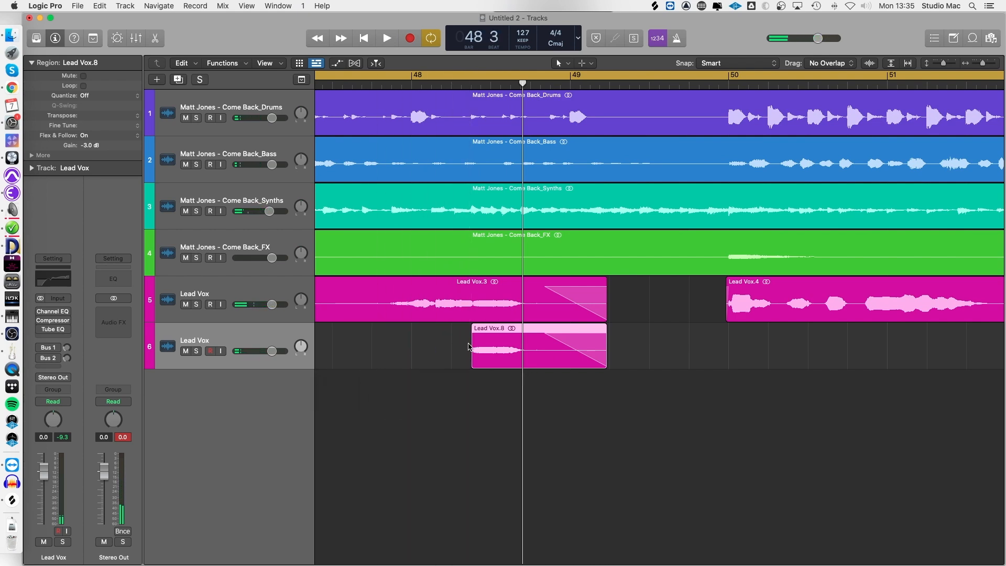
scroll(466, 342, up, 2)
scroll(467, 342, up, 4)
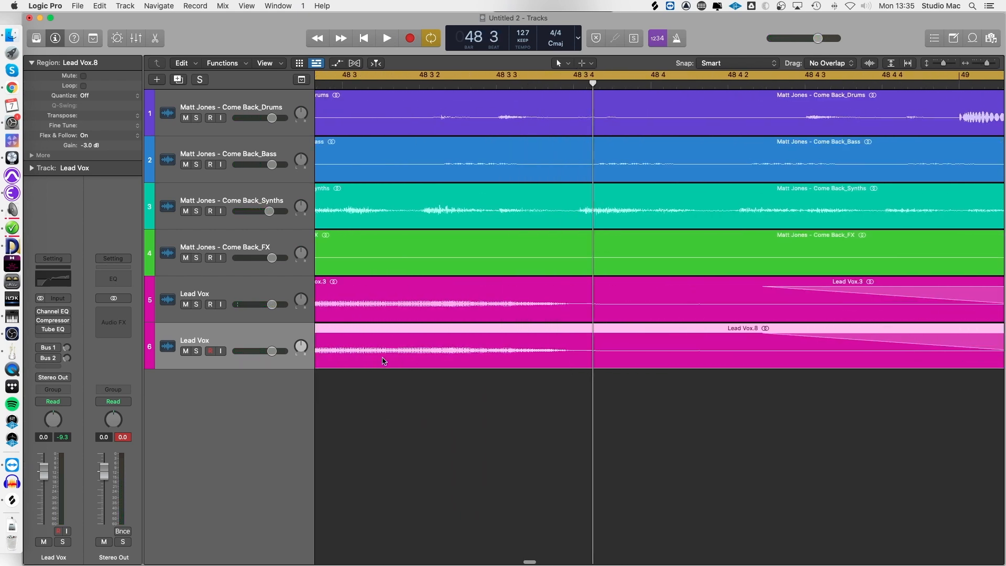
drag(365, 366, 380, 365)
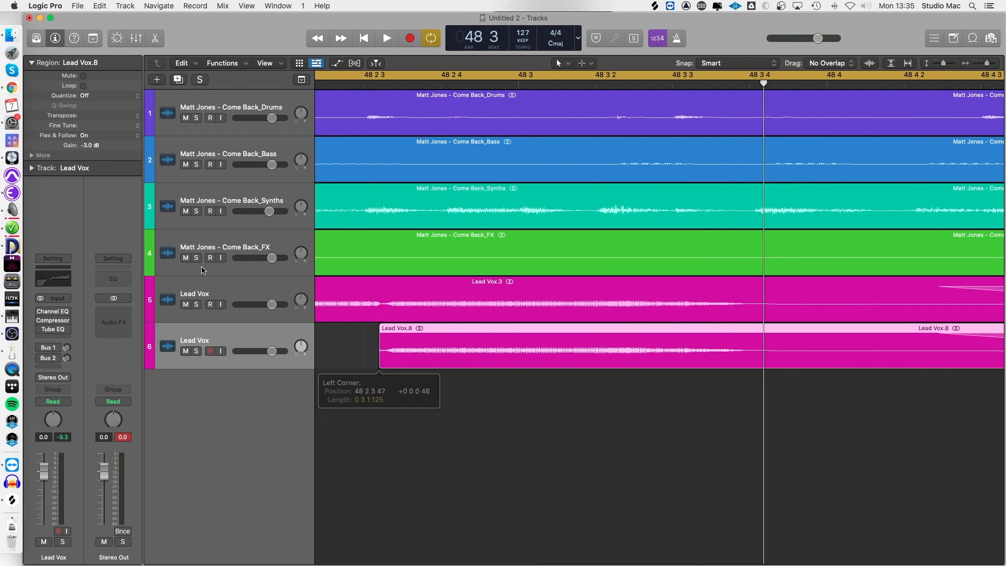
click(31, 156)
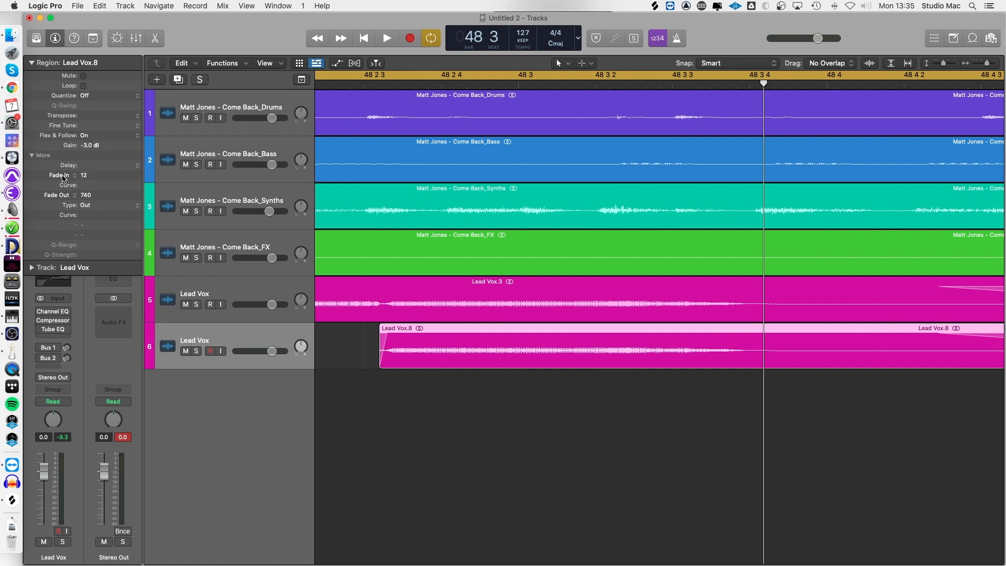
ctrl+alt+click(419, 395)
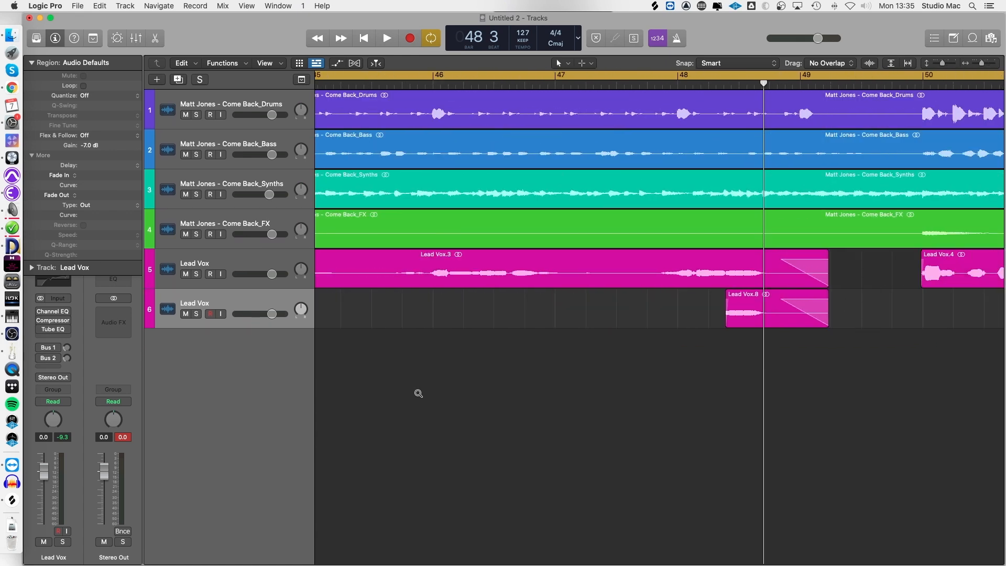
Step: Add an Echo plug-in after the Tube EQ on the duplicate Lead Vox track and load its 1\2 Single preset
scroll(419, 394, right, 5)
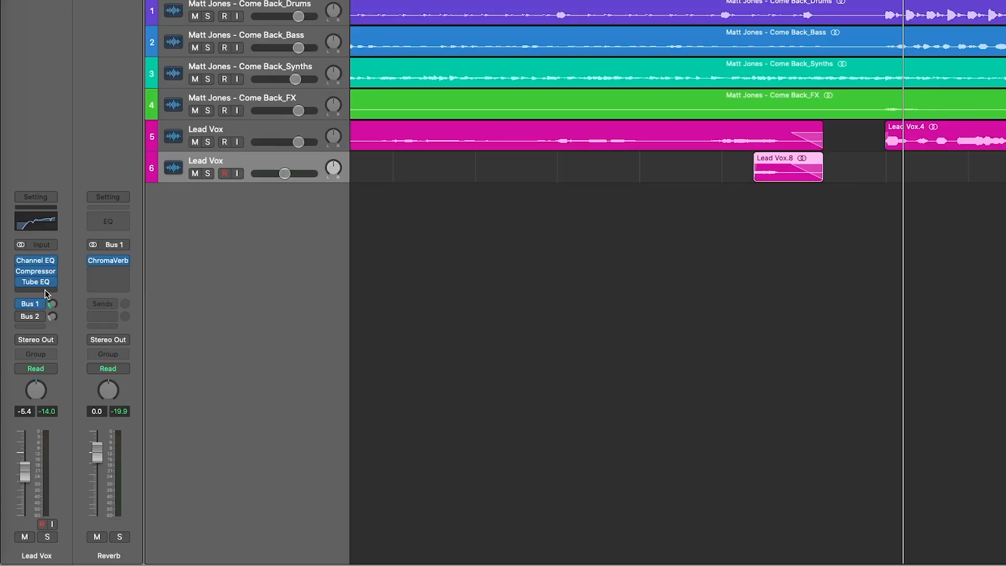
click(52, 329)
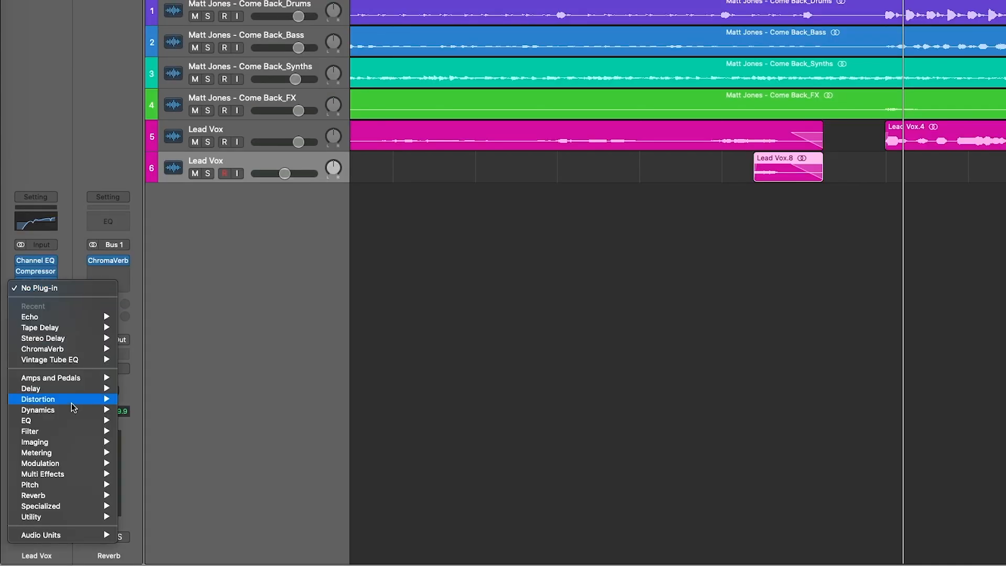
mouse_move(86, 388)
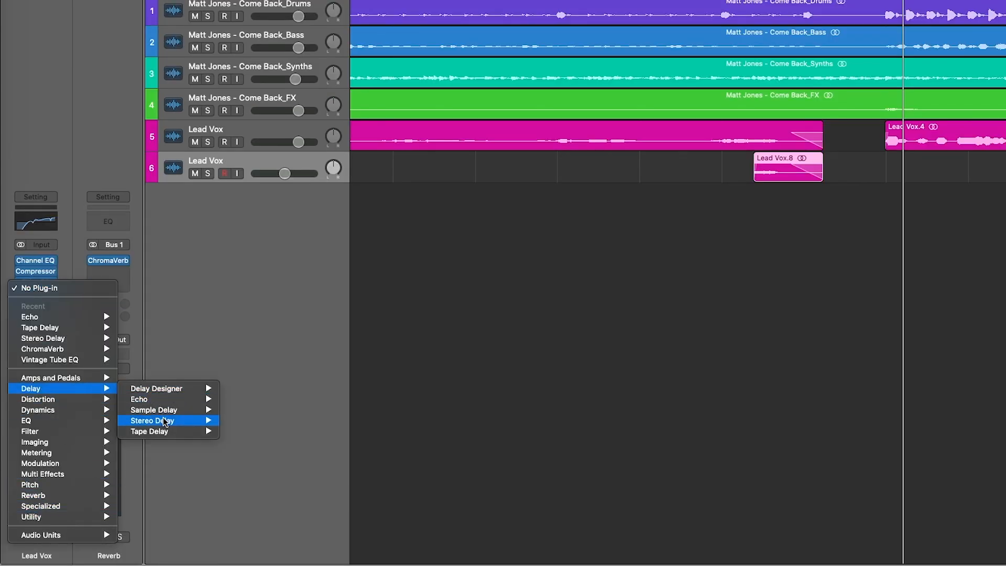
mouse_move(197, 403)
click(244, 399)
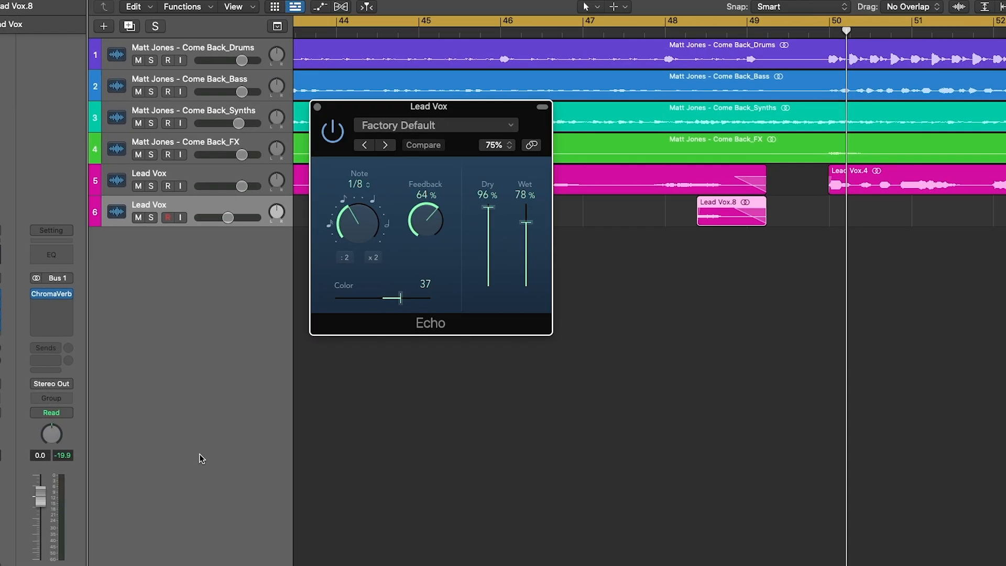
click(465, 82)
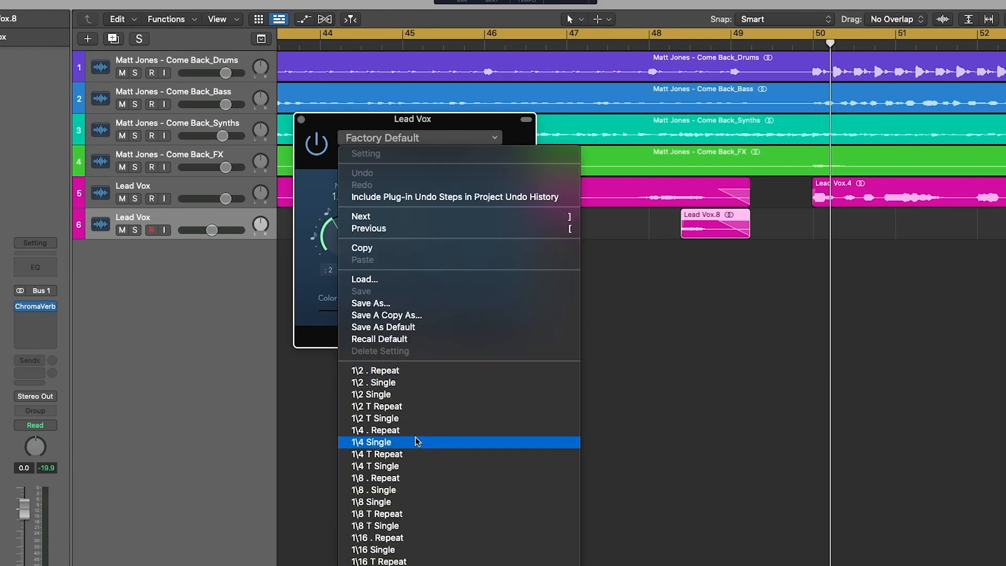
click(412, 399)
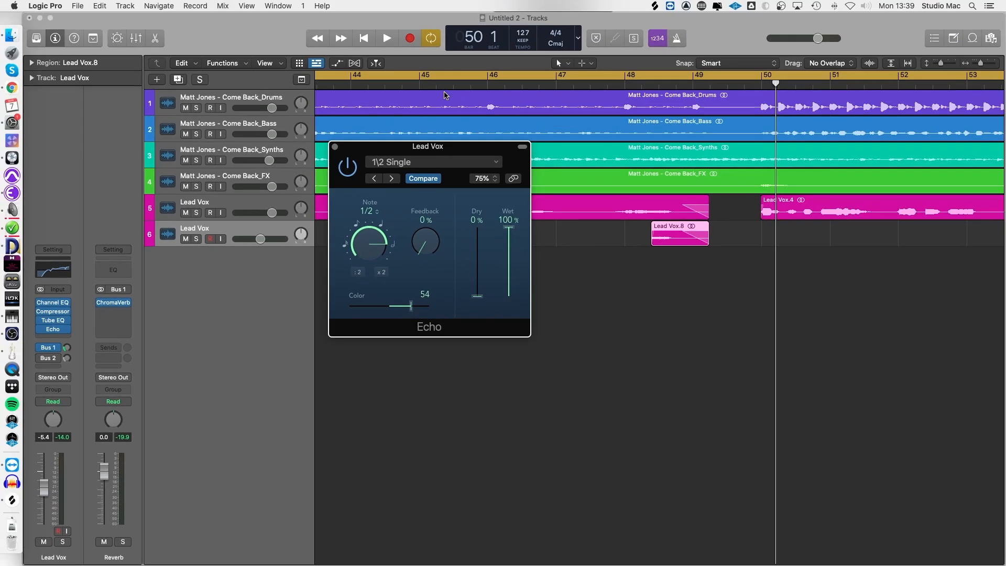
Step: Loop bars 46 to 52 and, while playing, set the Echo's feedback to 25% and its color to -23
drag(484, 85, 877, 125)
key(space)
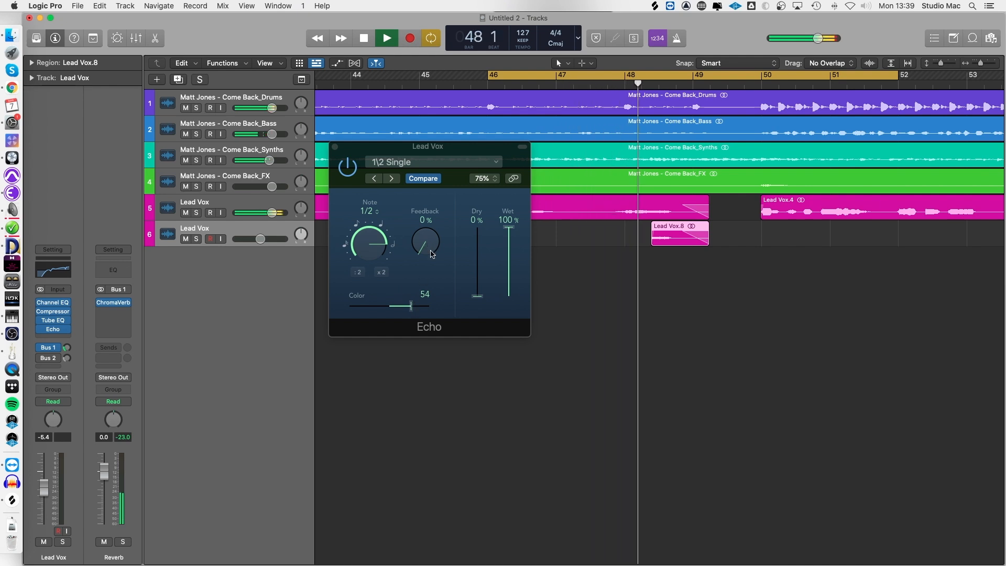
drag(431, 254, 430, 236)
key(space)
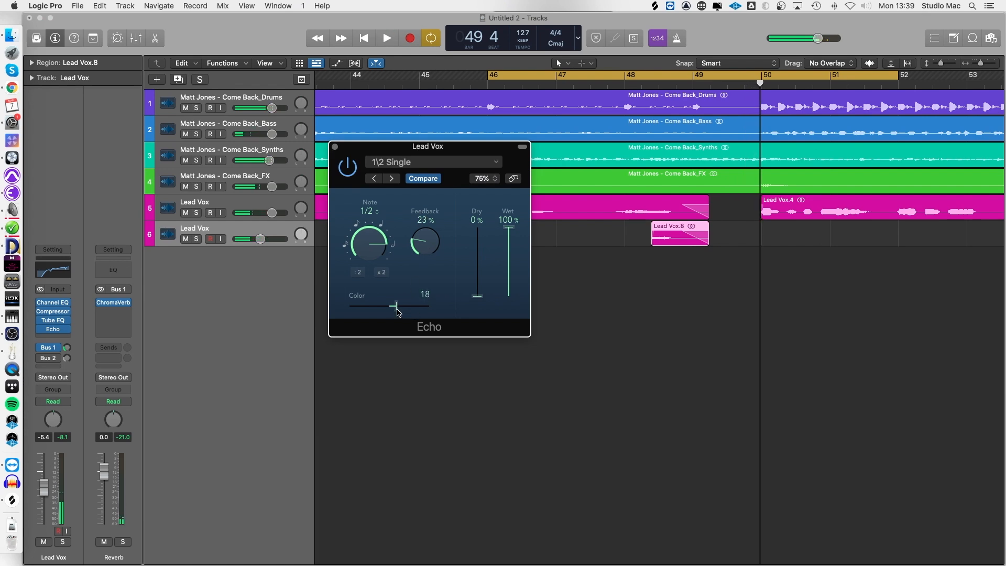
key(space)
drag(426, 248, 426, 246)
drag(387, 306, 381, 307)
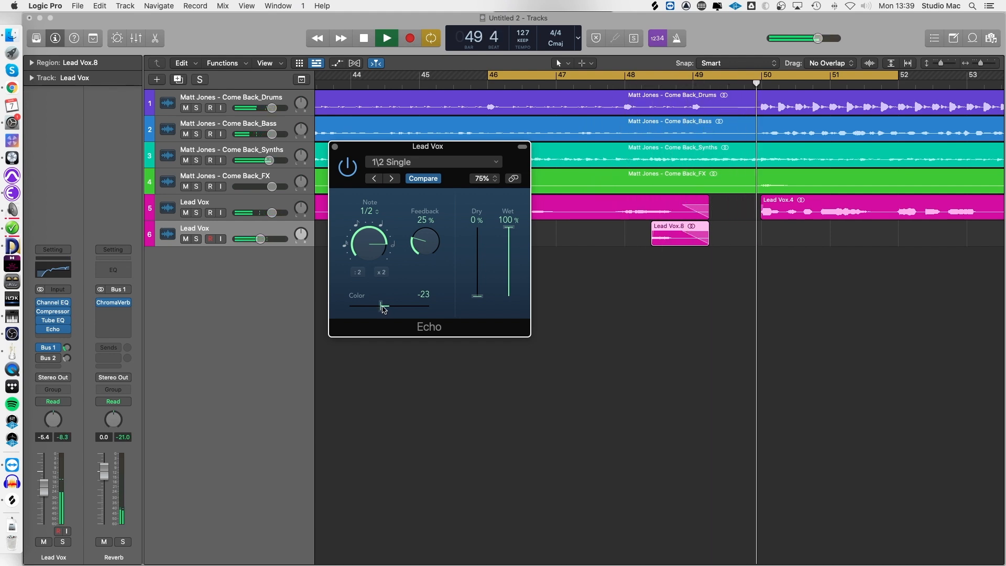
Step: Activate the duplicate Lead Vox track's Bus 2 send and audition the echoed throw over the looped bars
key(space)
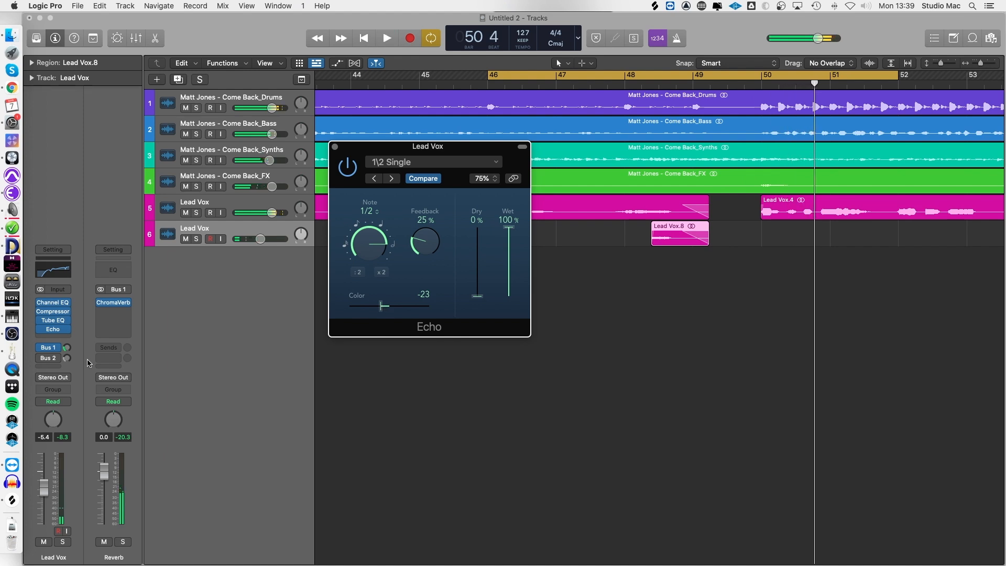
key(space)
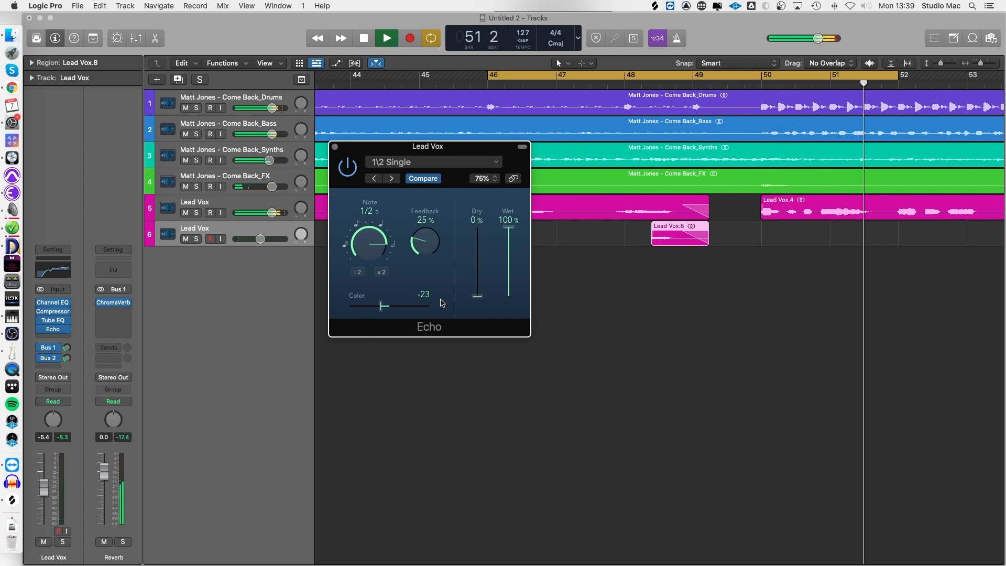
key(space)
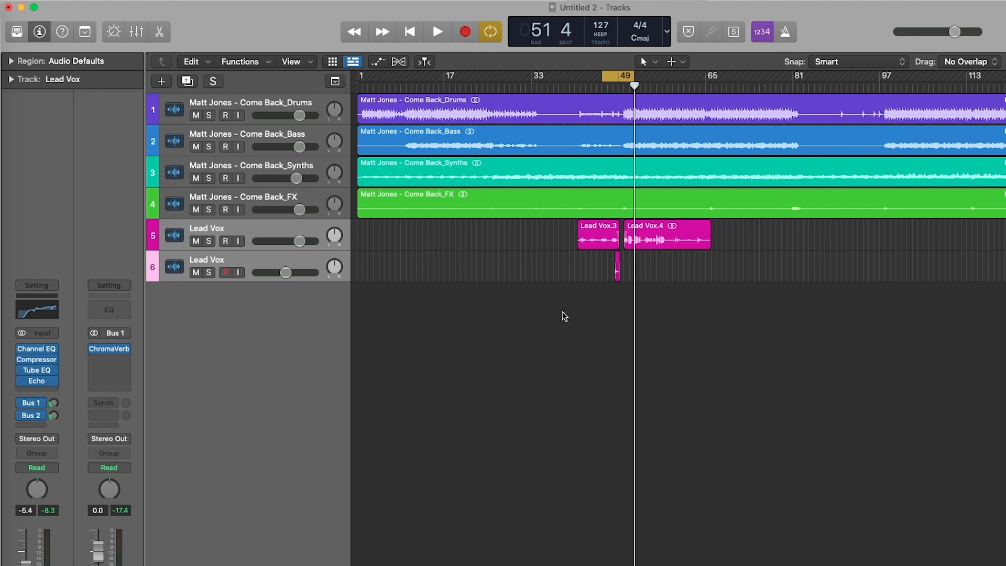
Step: Group both Lead Vox tracks into a summing track stack
click(257, 234)
shift+click(263, 262)
right_click(279, 232)
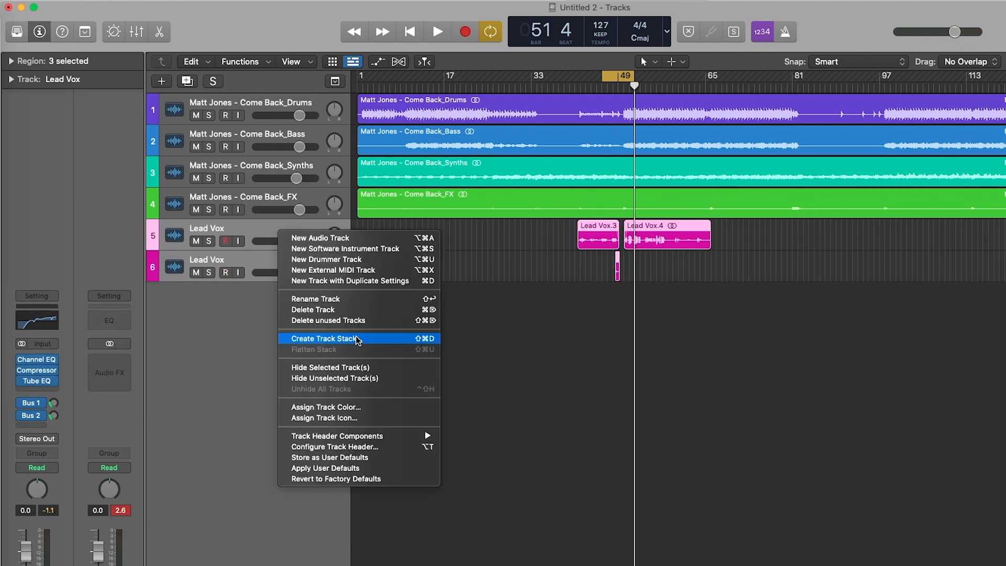
click(387, 340)
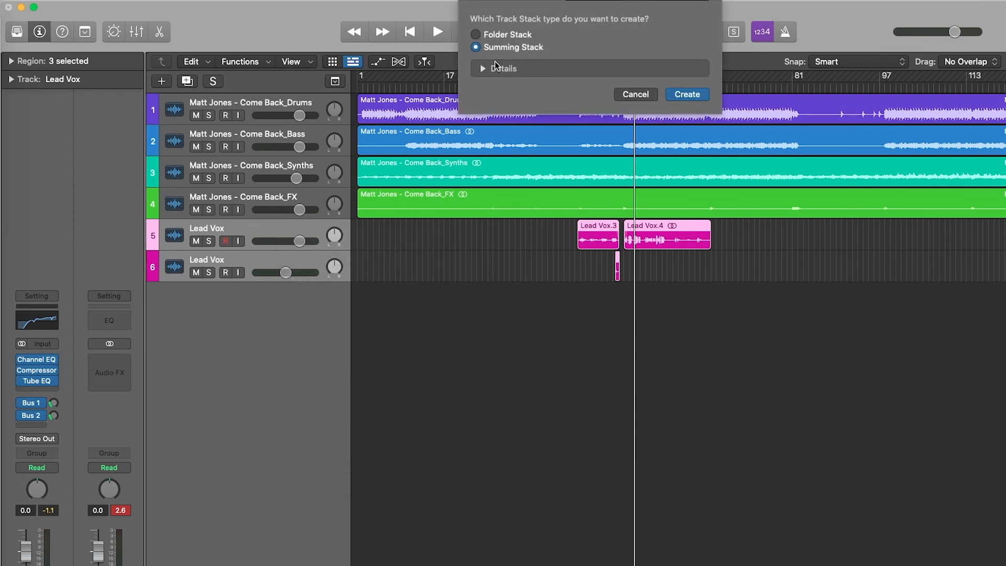
click(693, 93)
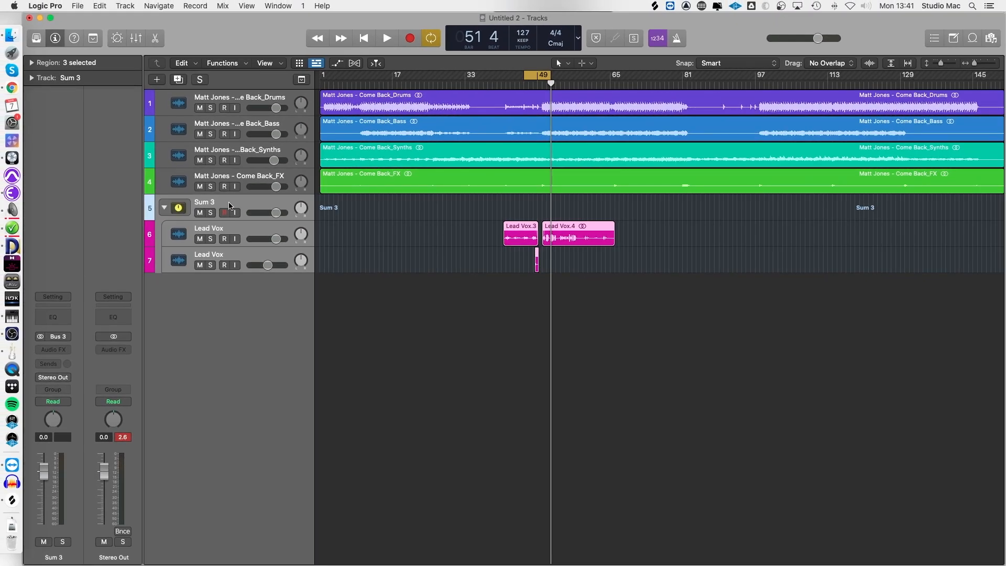
Step: Assign the Sum 3 stack the same magenta color as the Lead Vox tracks and rename it Vox Stack
click(231, 207)
click(250, 233)
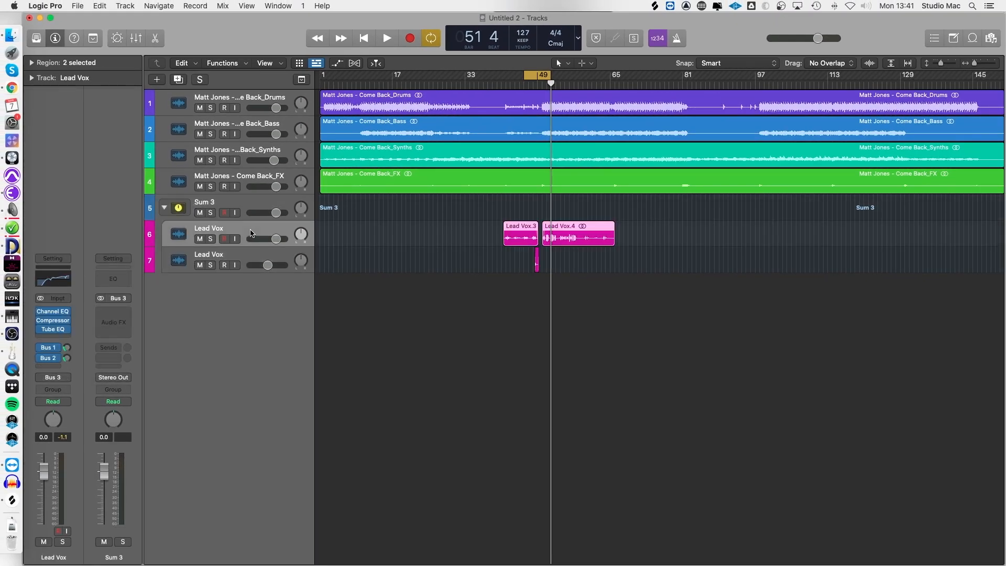
key(alt+c)
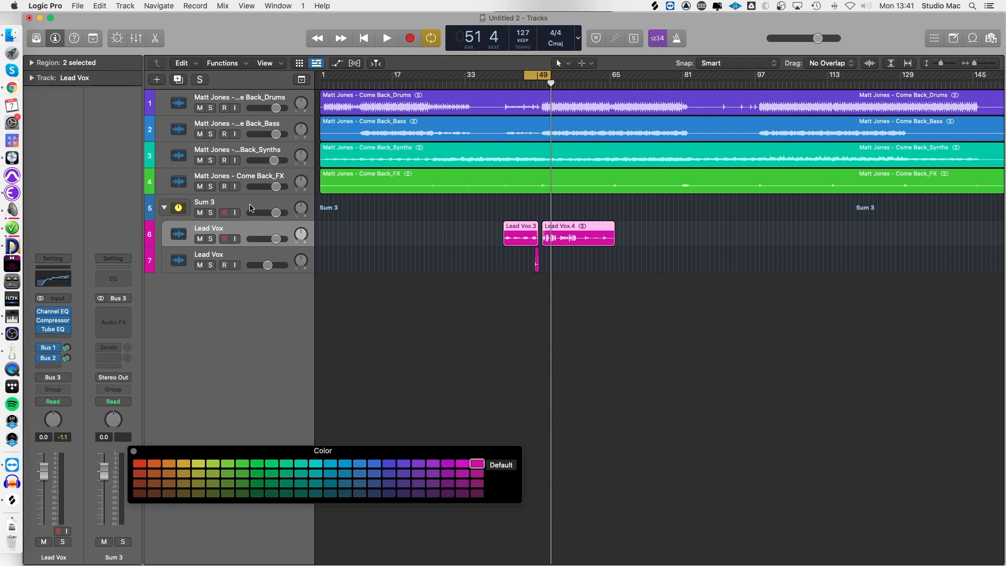
right_click(250, 207)
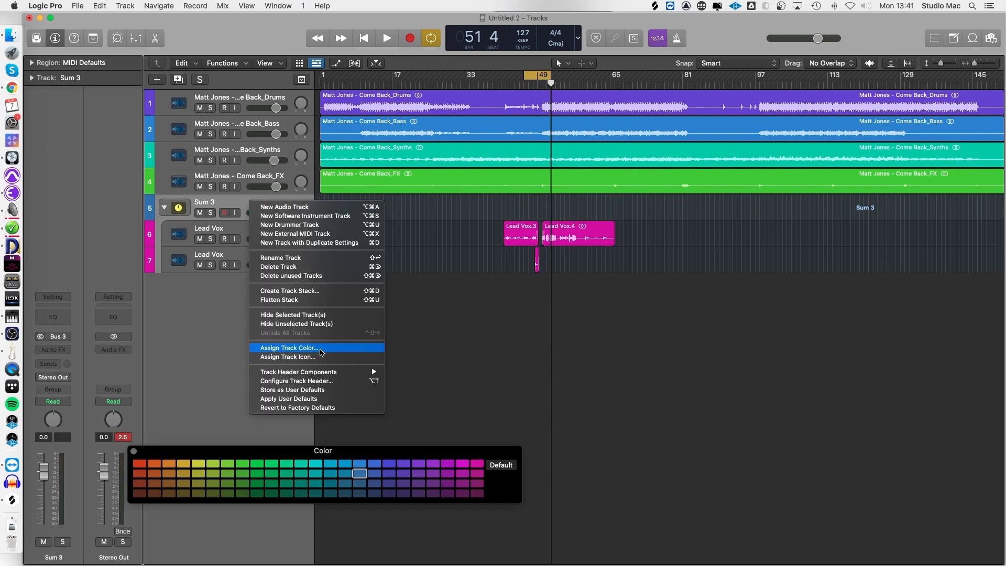
click(321, 351)
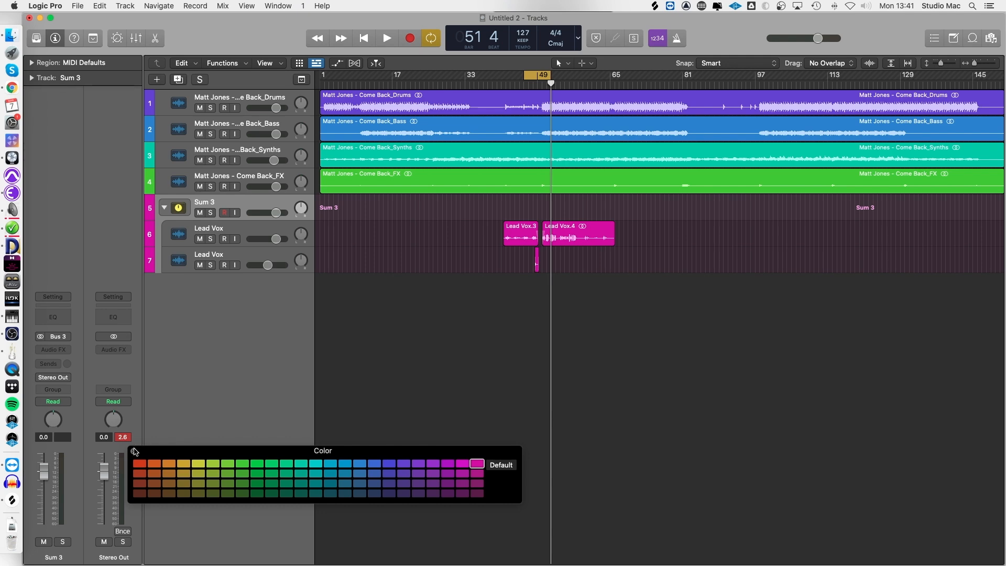
click(135, 451)
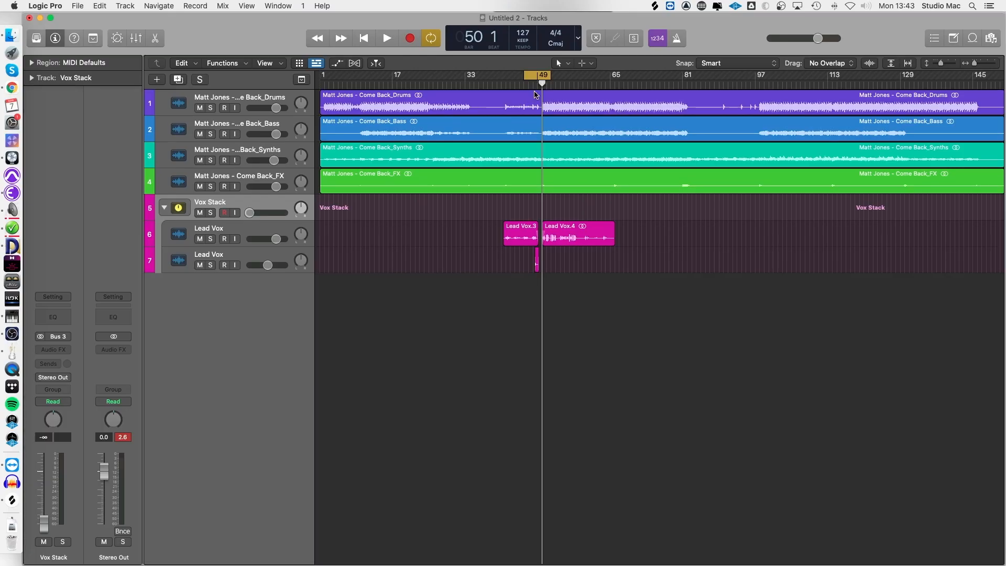
Step: Raise the Vox Stack volume to -9.8 dB during playback and move the loop range onto the drop
key(space)
drag(250, 212, 261, 212)
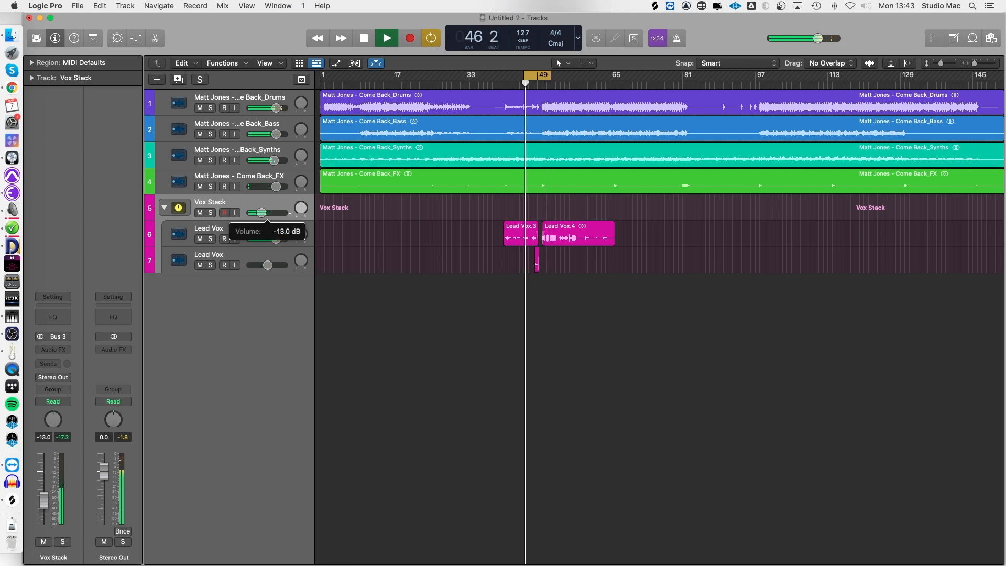
drag(542, 77, 566, 77)
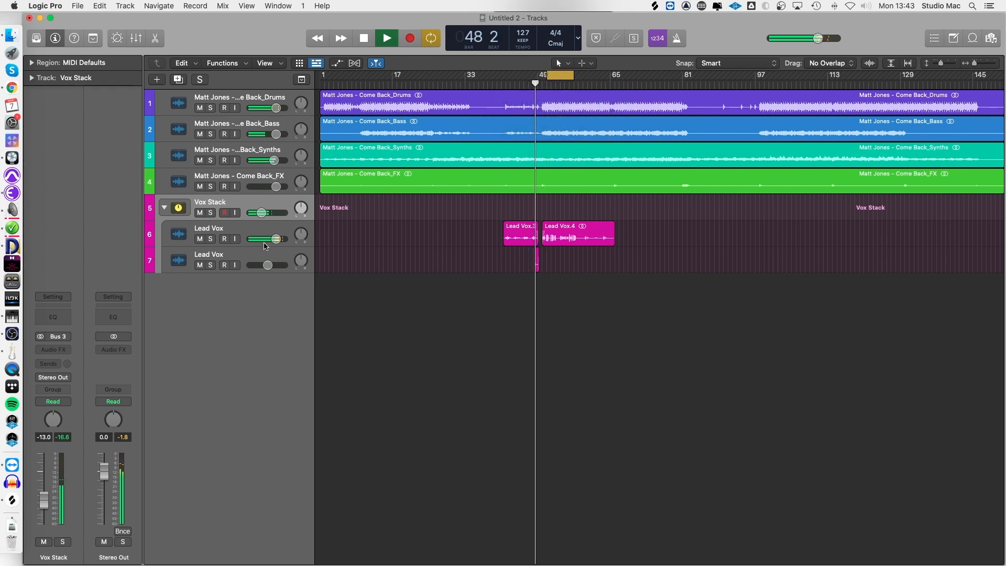
drag(264, 212, 266, 216)
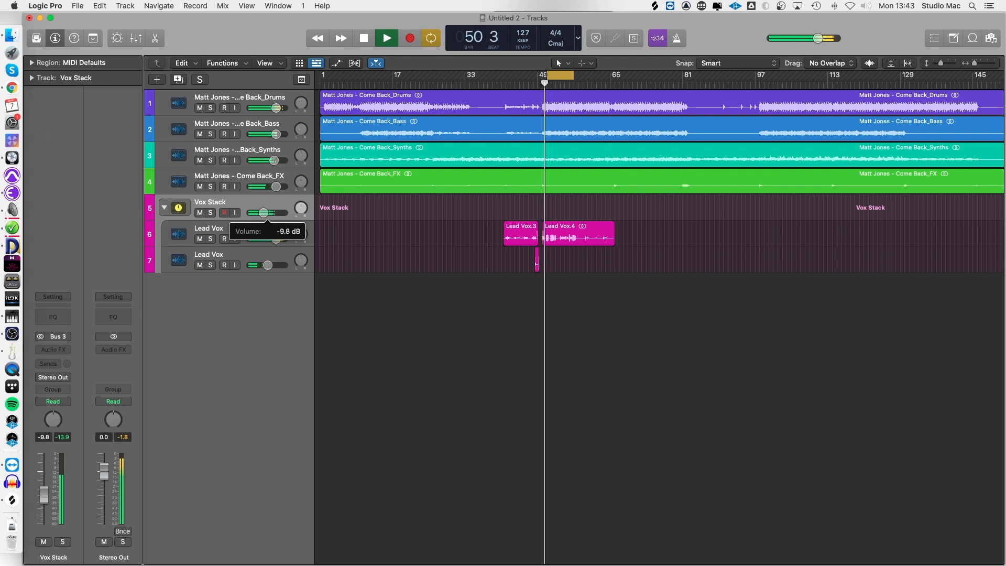